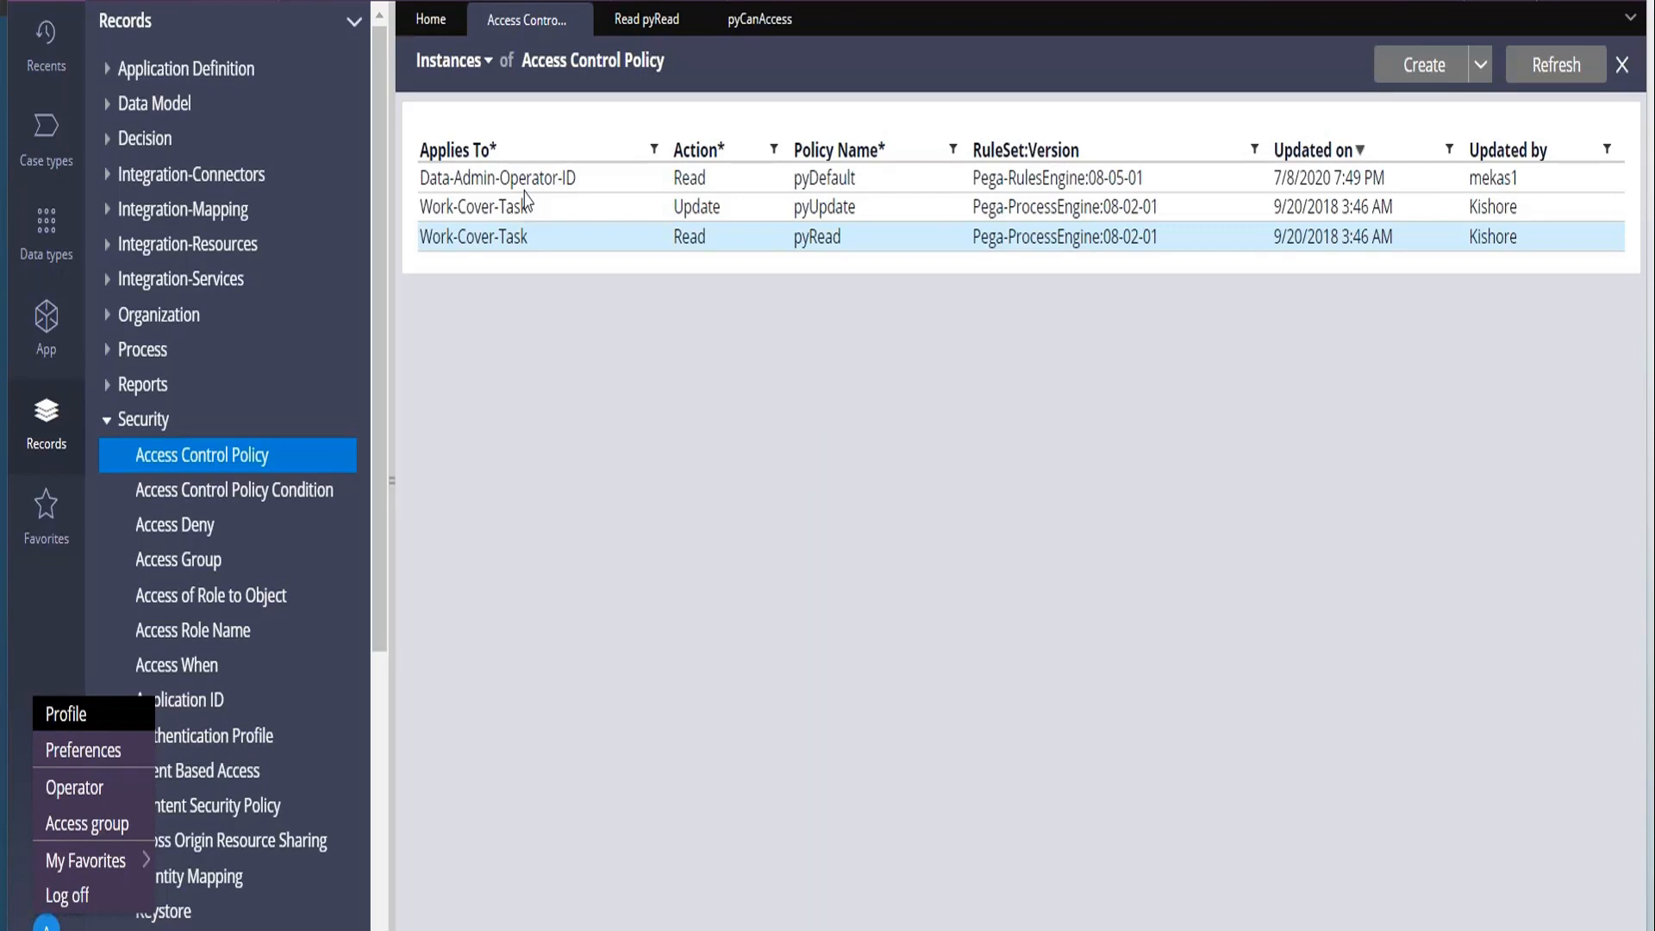
Open the current operator's access group and then its HRS:Administrator role from the available roles.
click(112, 826)
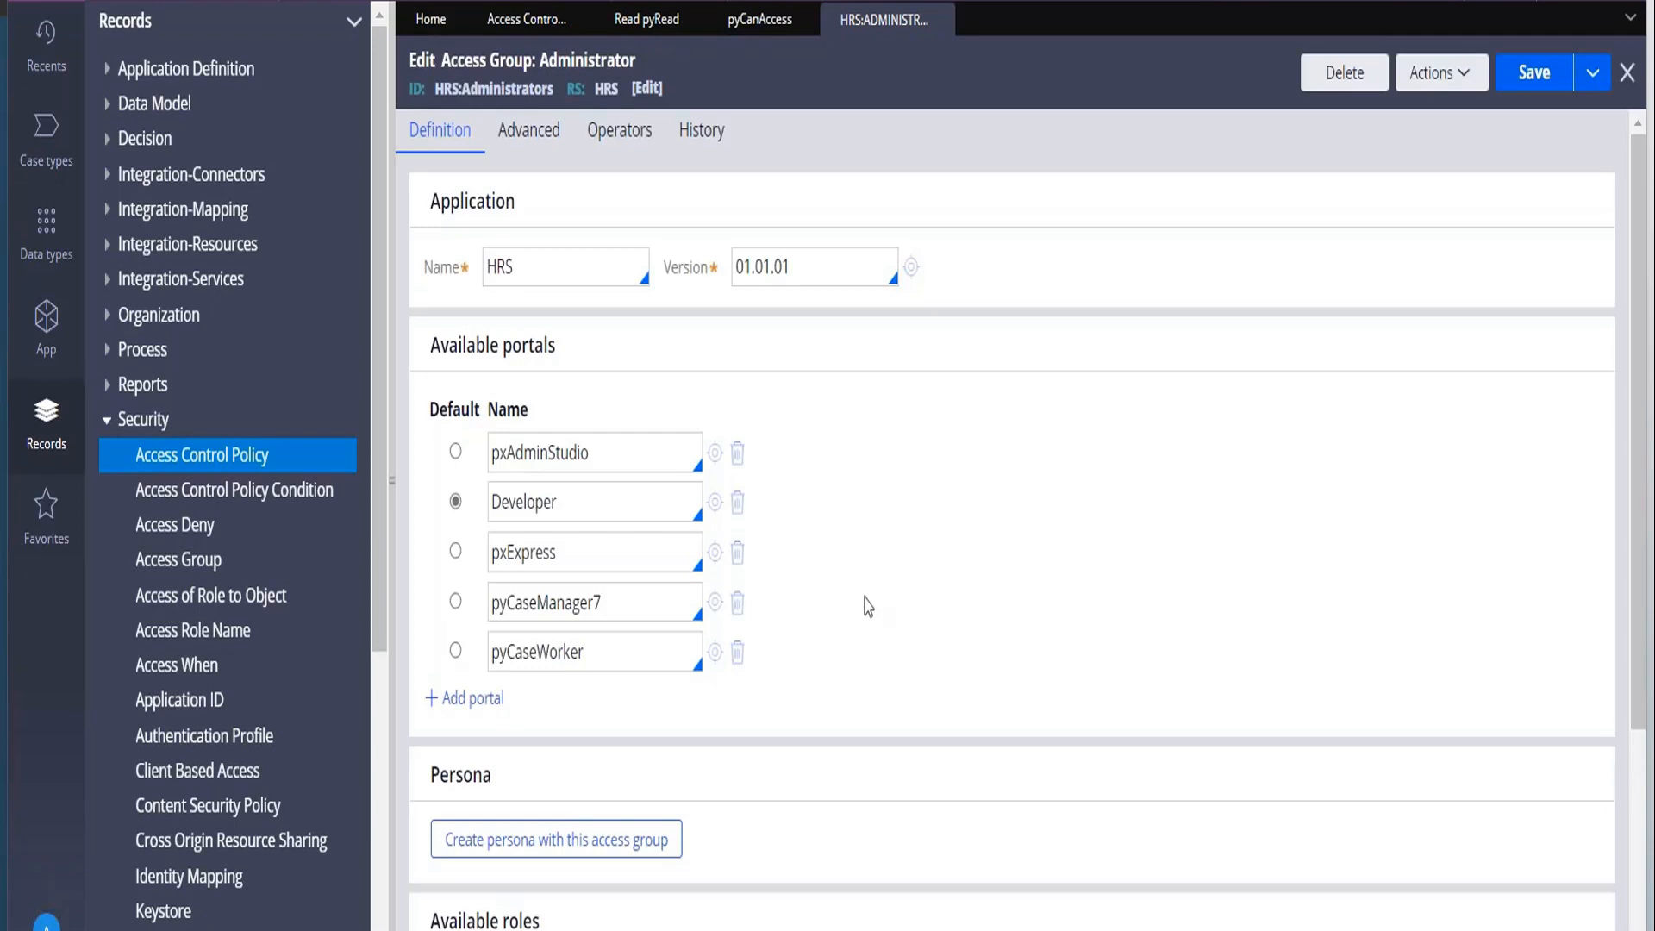
scroll(806, 707, down, 3)
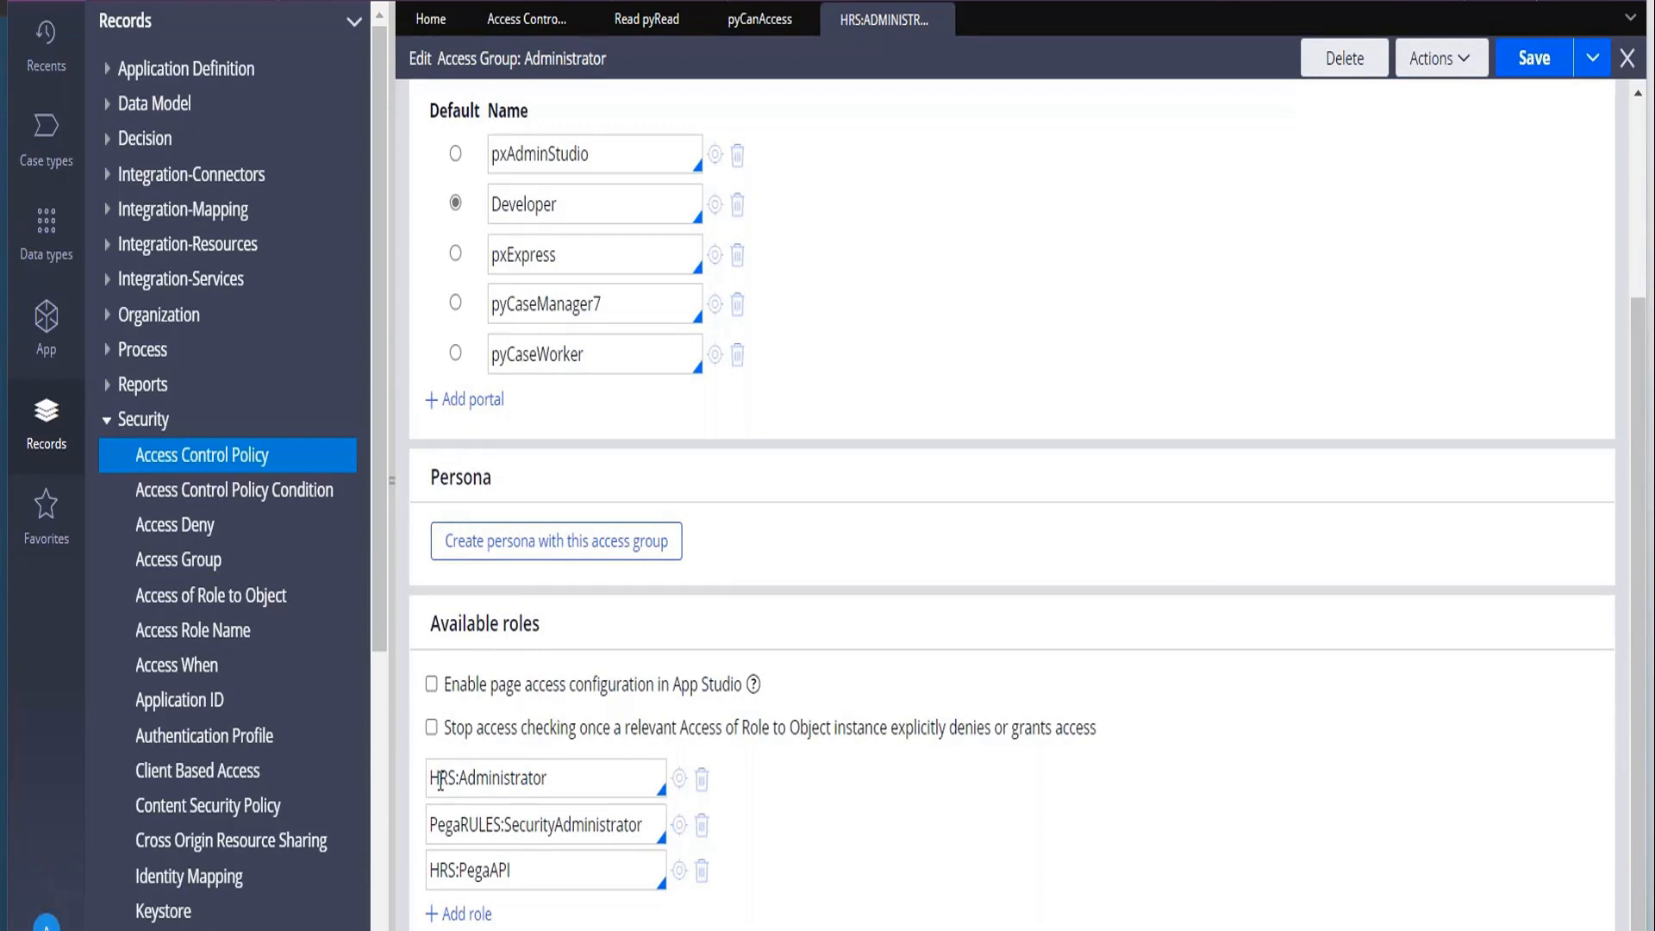
drag(431, 771, 583, 753)
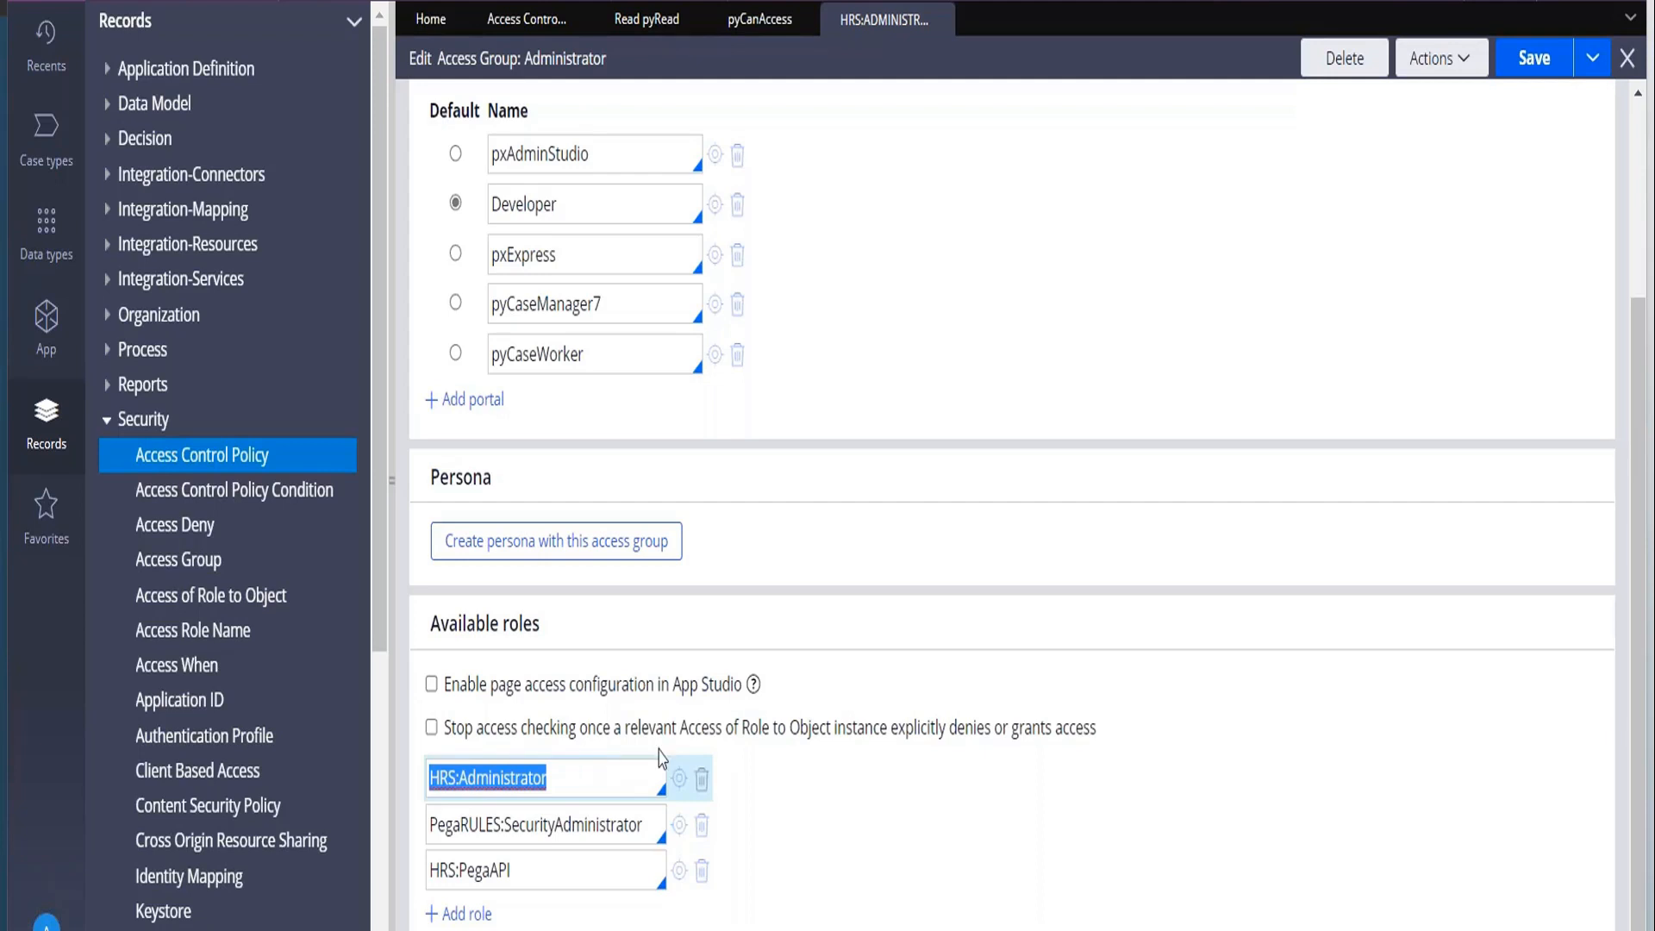
click(681, 781)
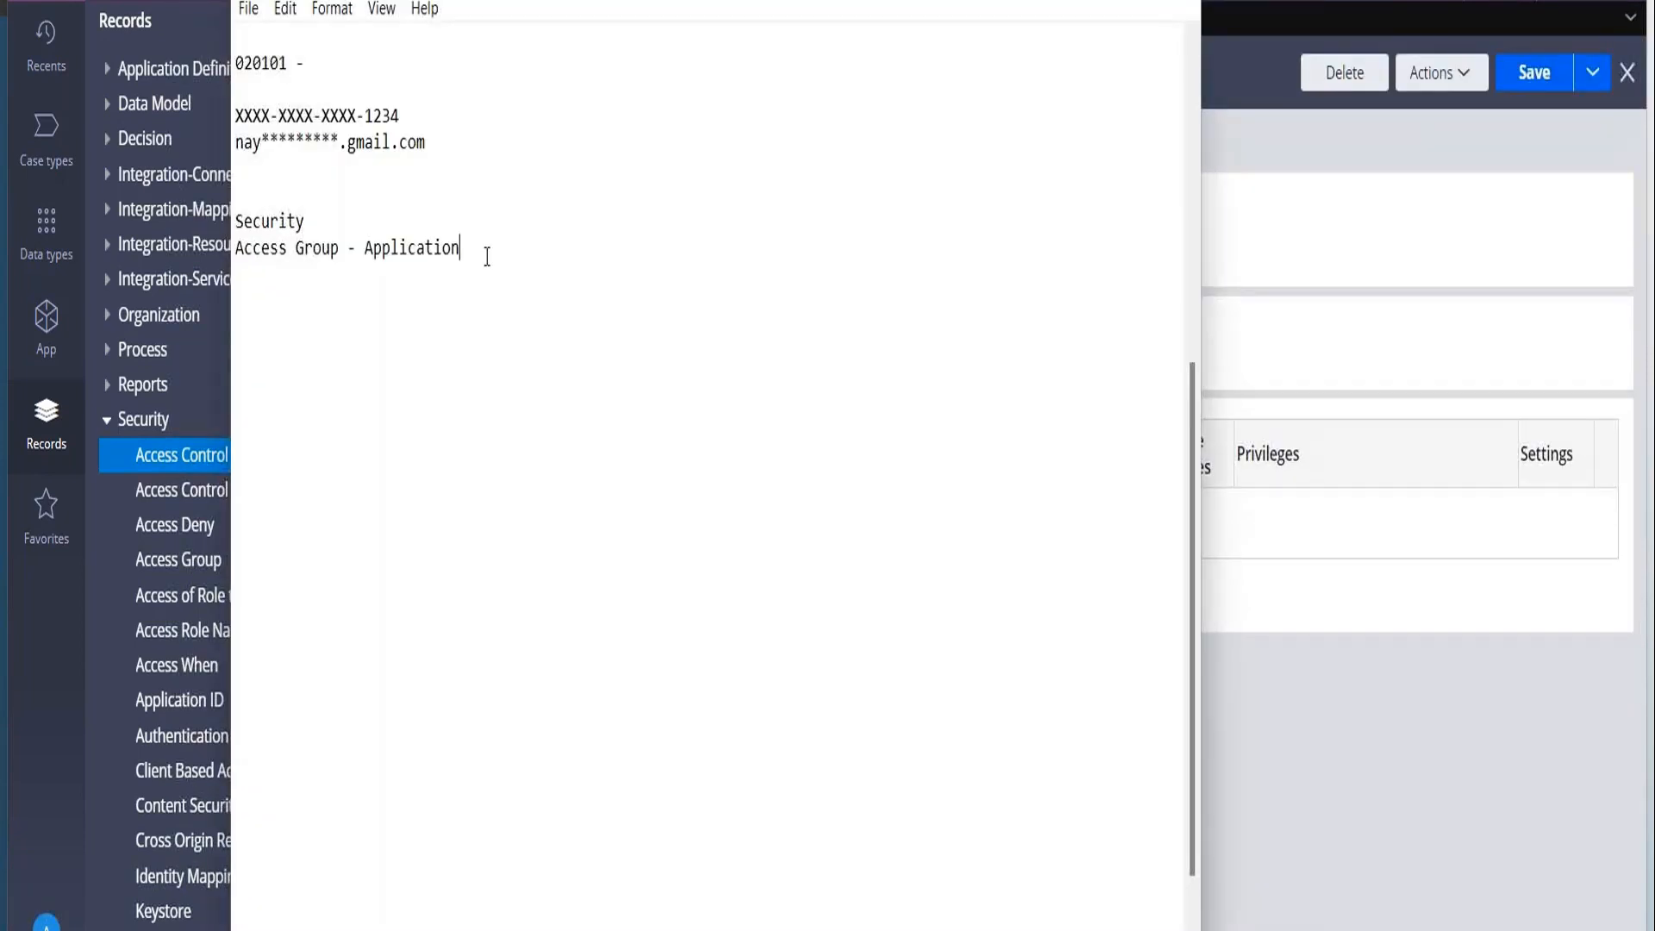
In the Notepad notes, add the line "Access Role - Job Functionality" below the Access Group line, then return to Pega.
key(Return)
text(Access Role)
text(- Job )
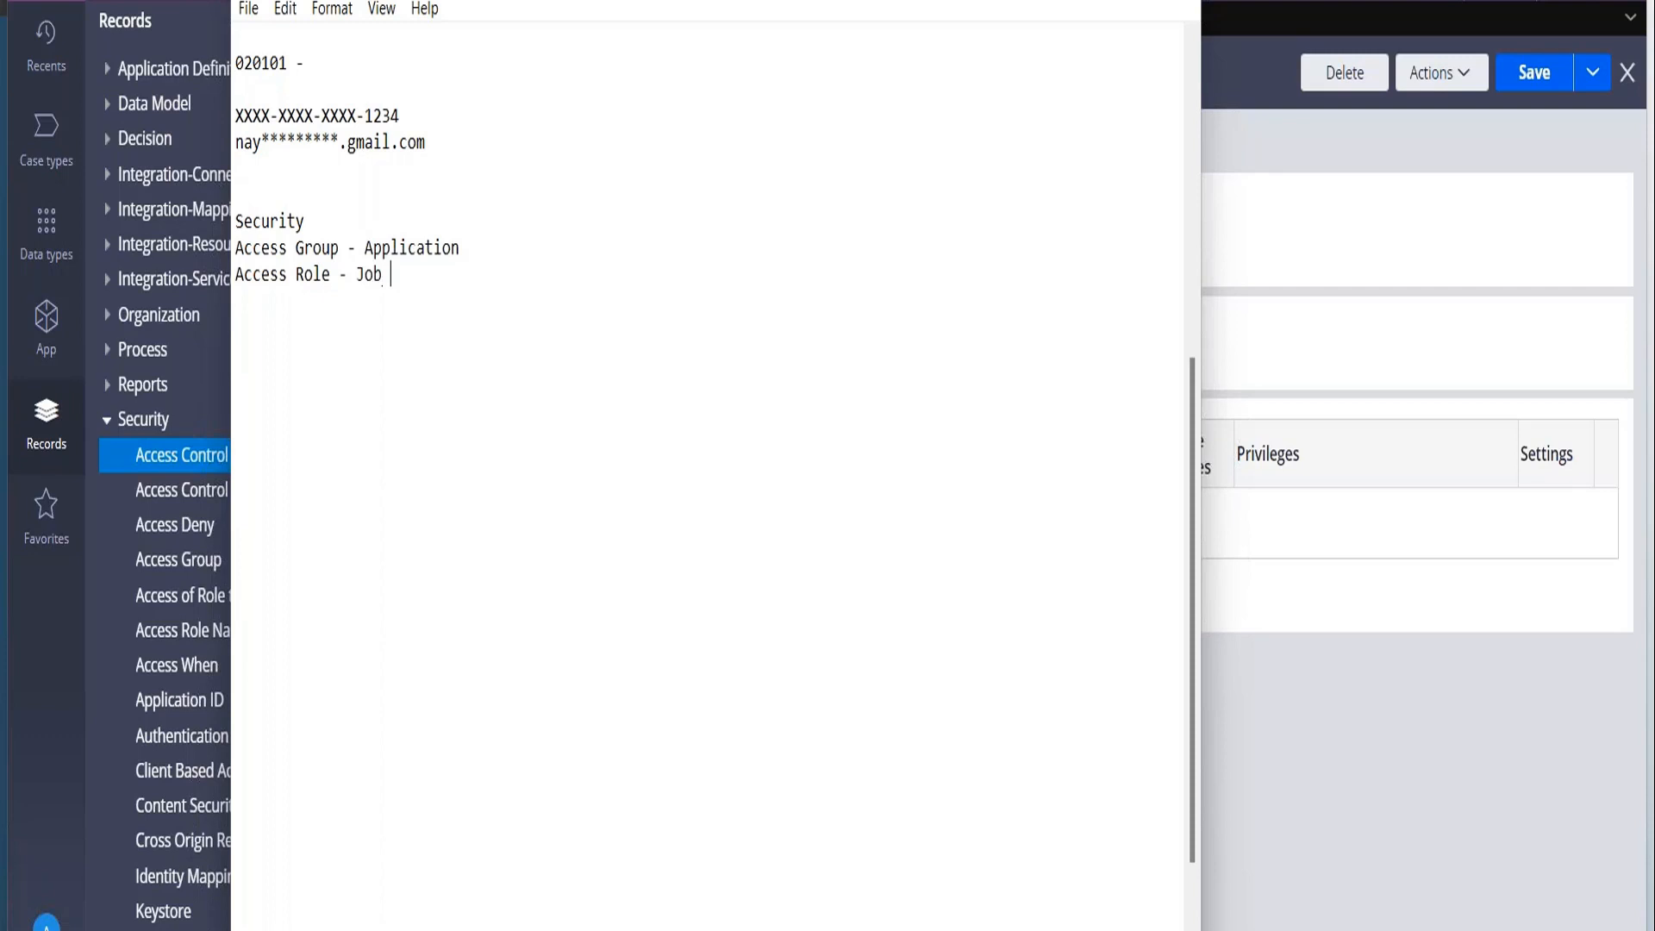
text(Functionality)
key(alt+Tab)
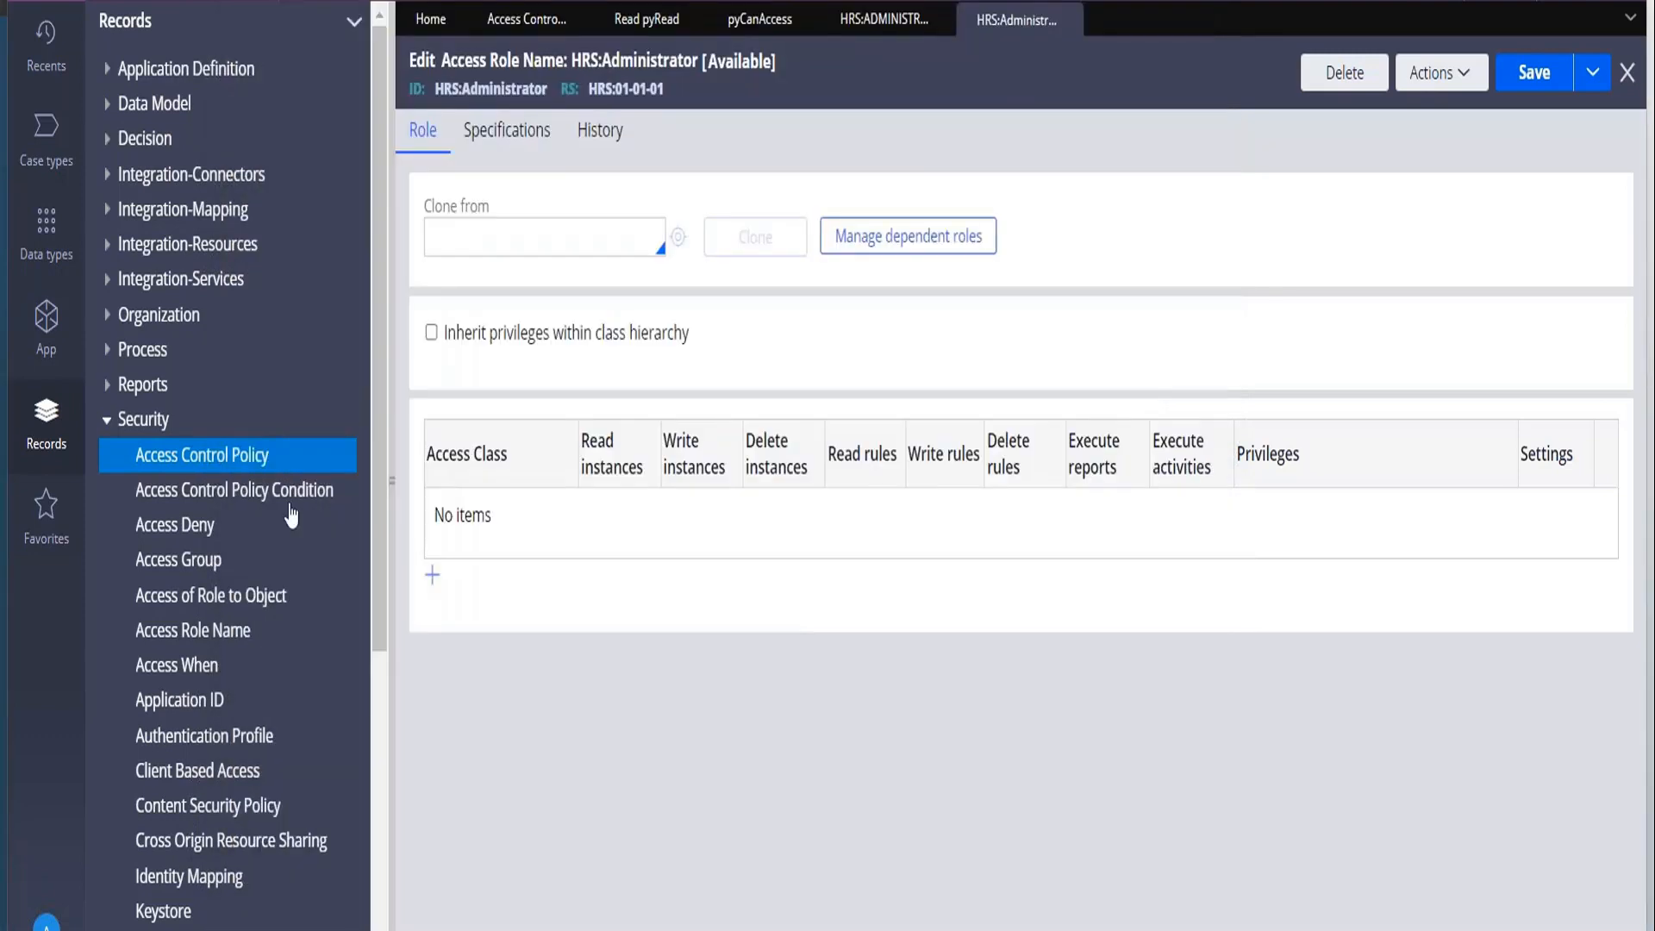
Open the PegaRULES:SysAdm4 role from the Access Role Name records and review its access classes and privileges.
click(185, 630)
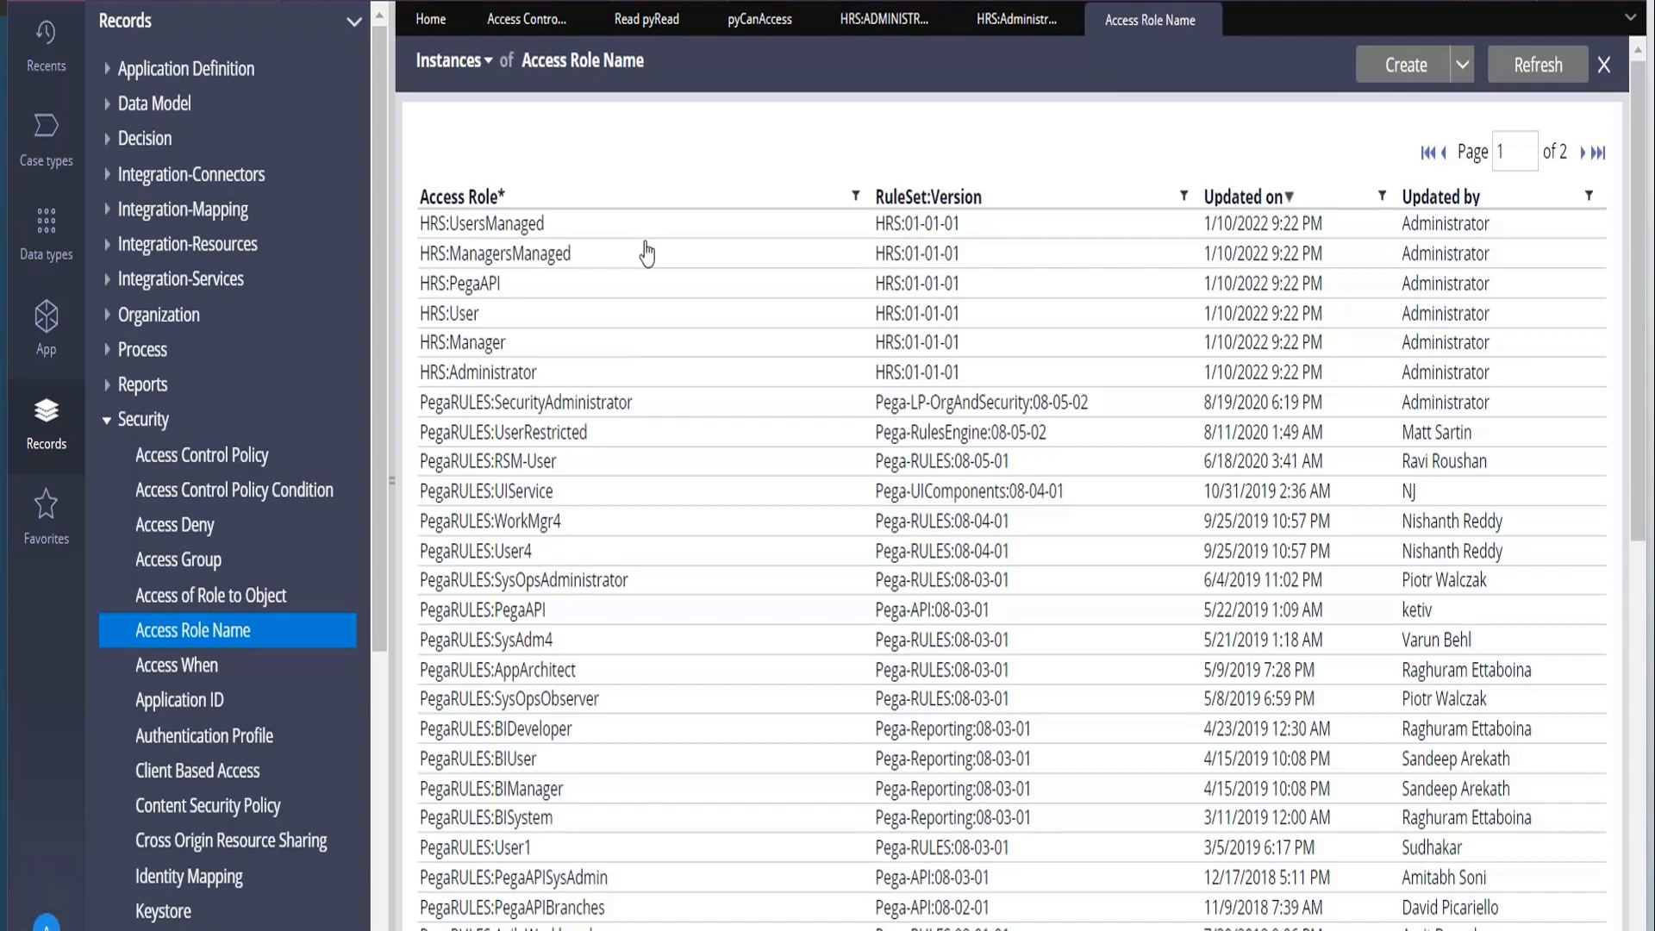
click(529, 651)
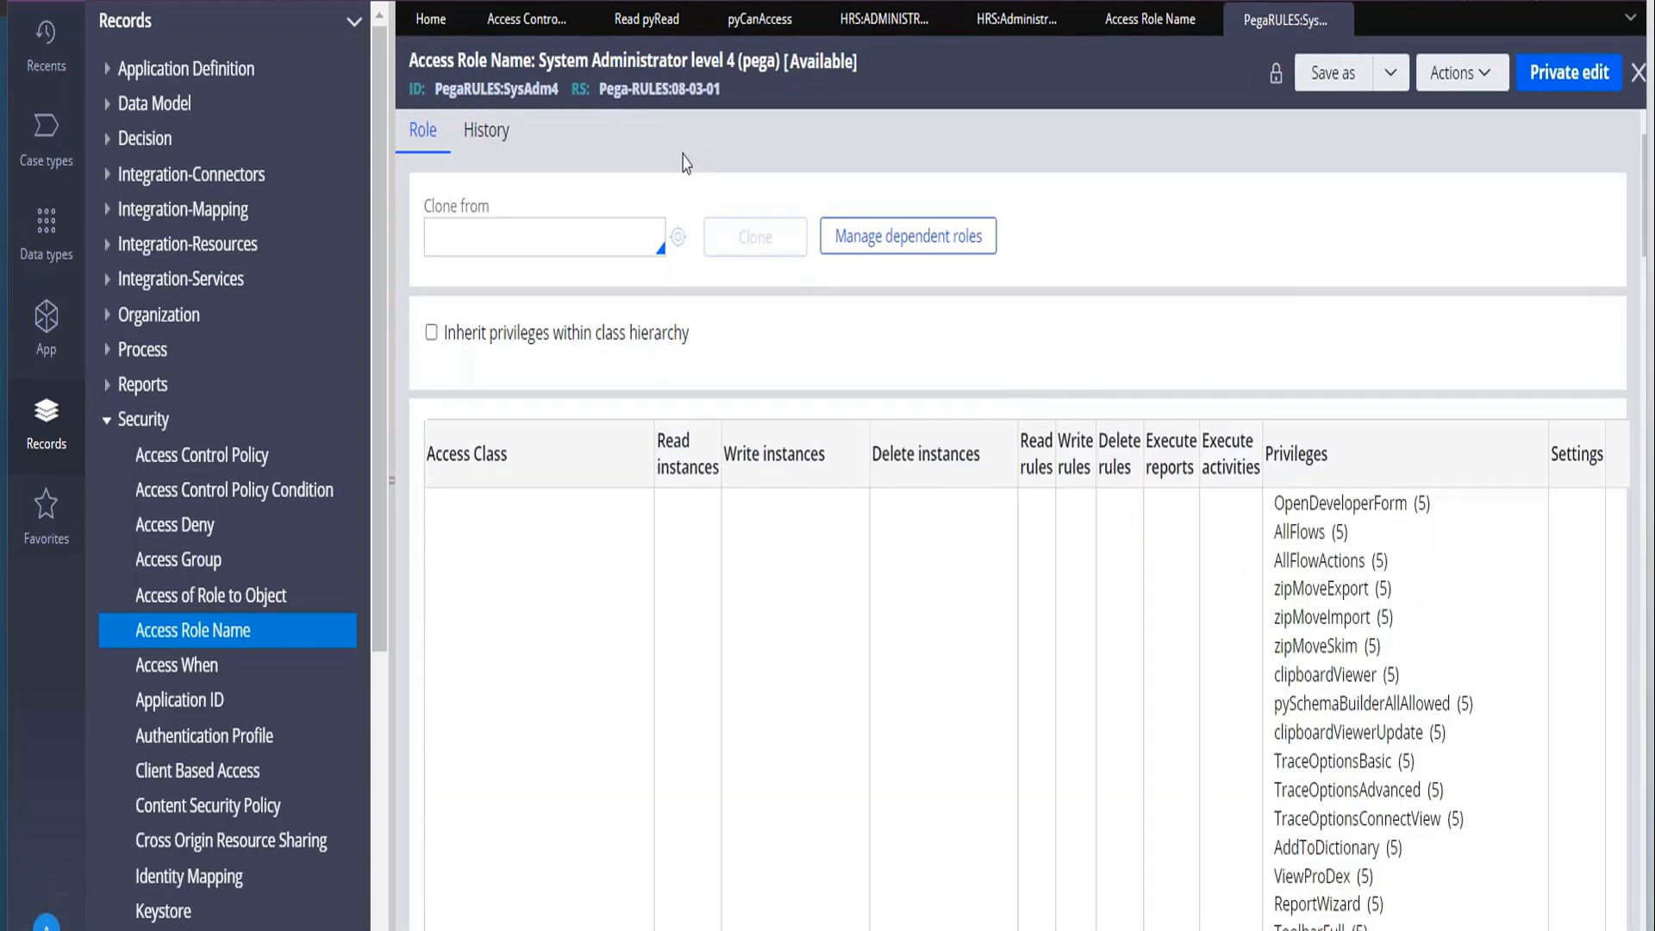
scroll(773, 204, down, 2)
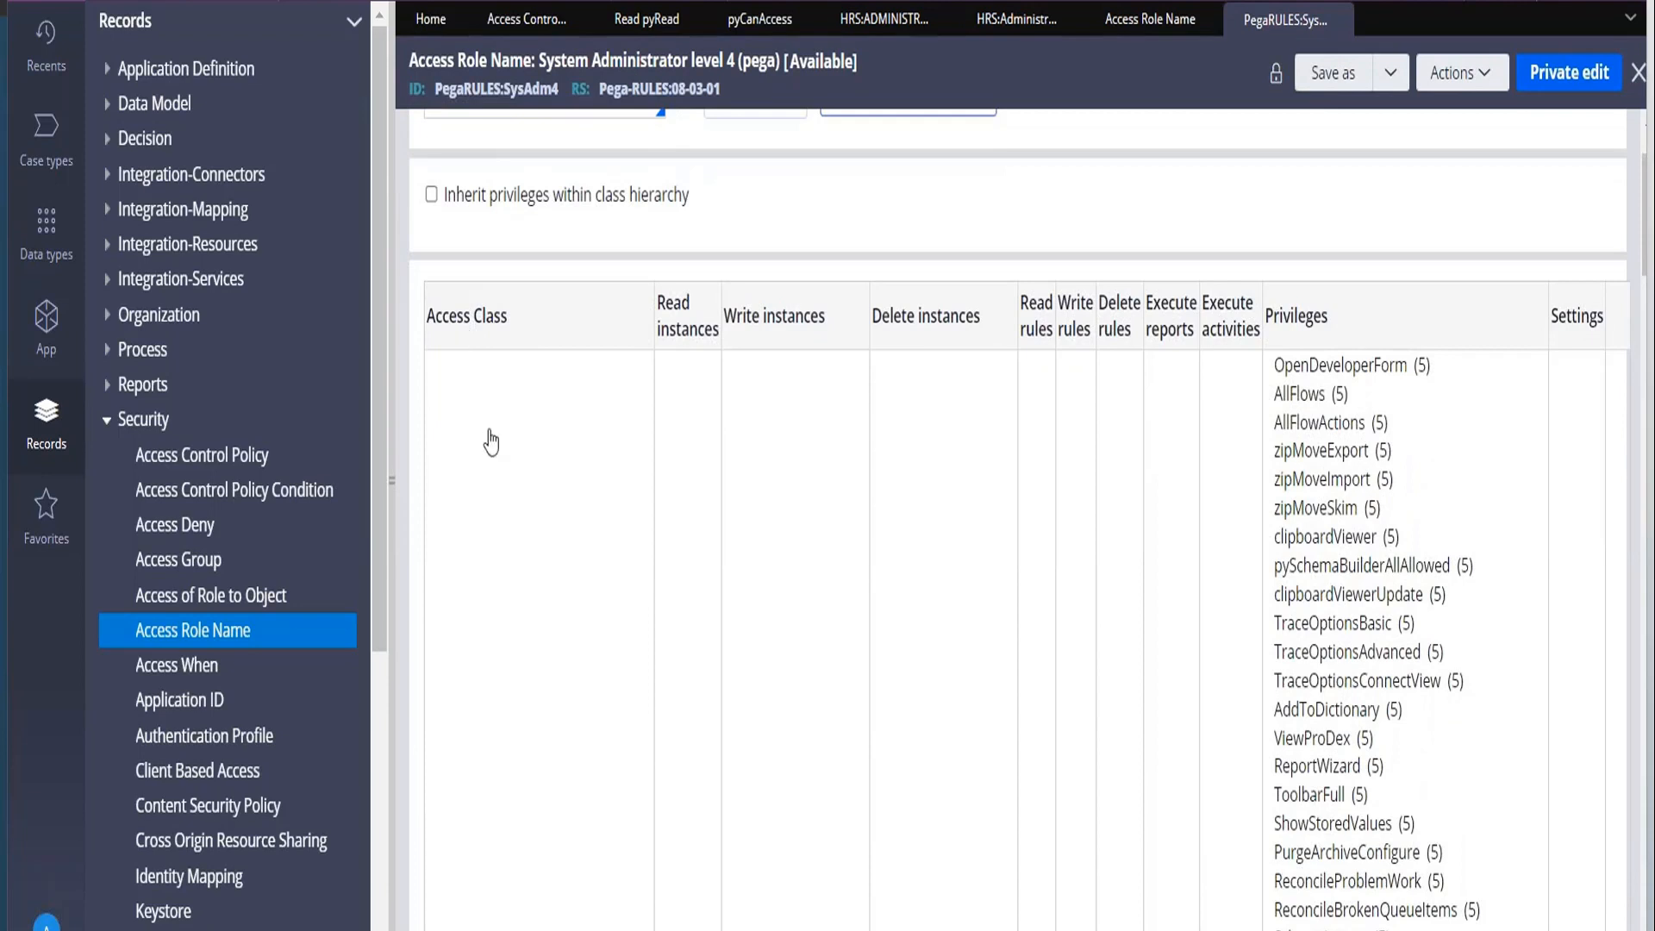
scroll(488, 443, down, 5)
scroll(490, 442, up, 7)
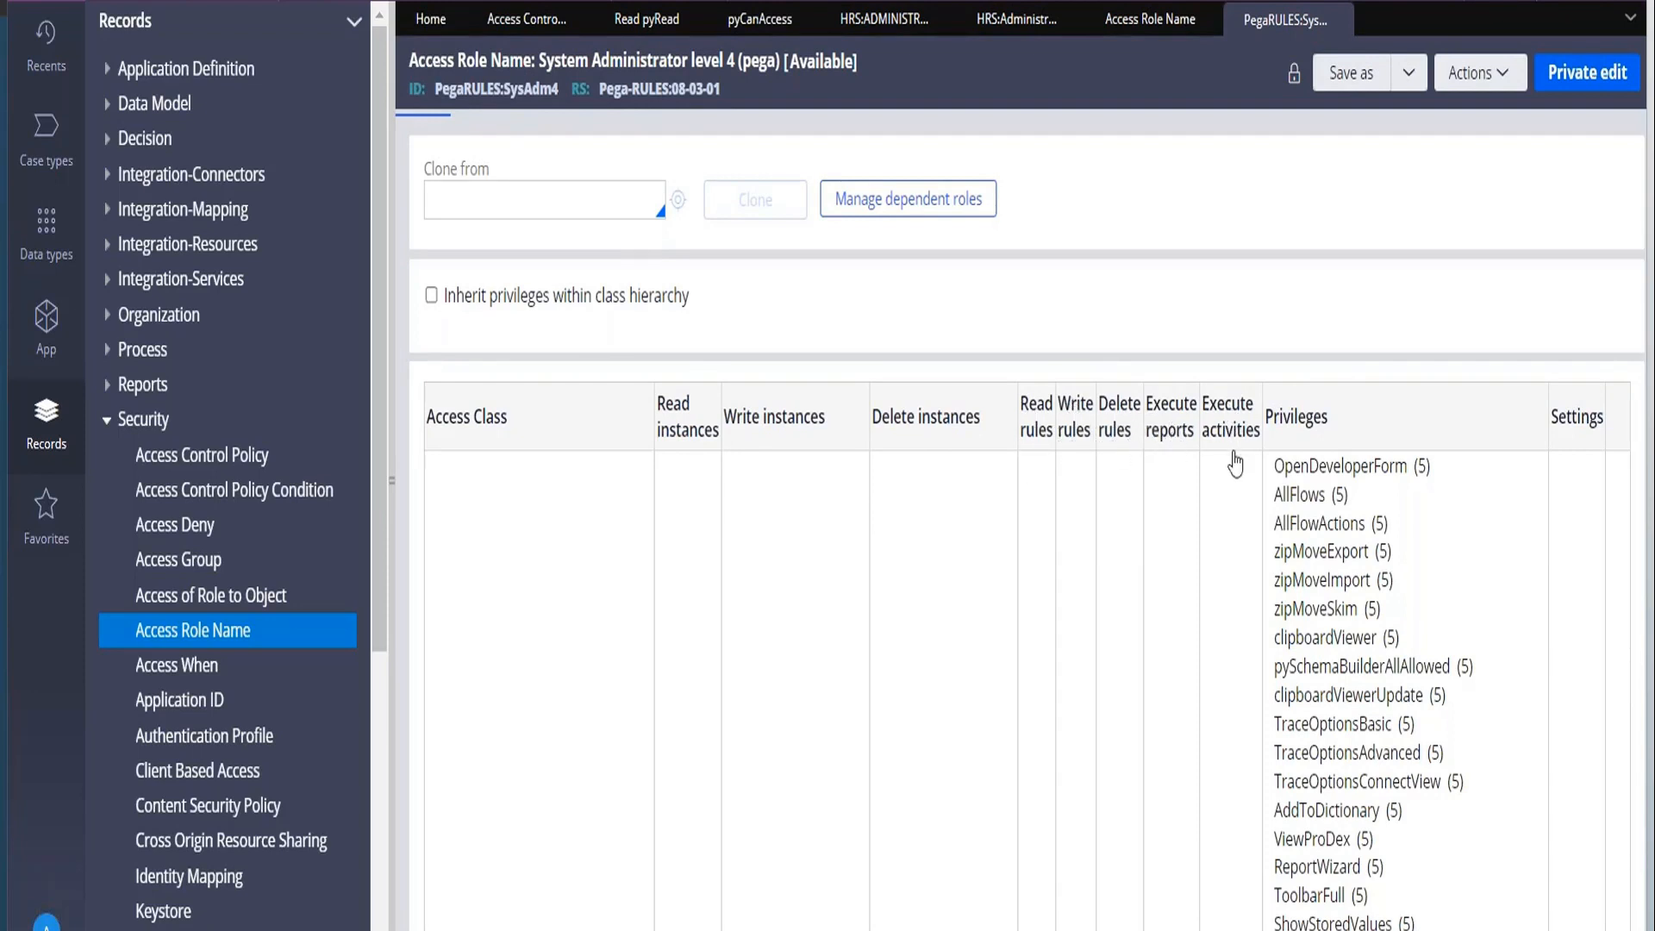
scroll(835, 642, down, 20)
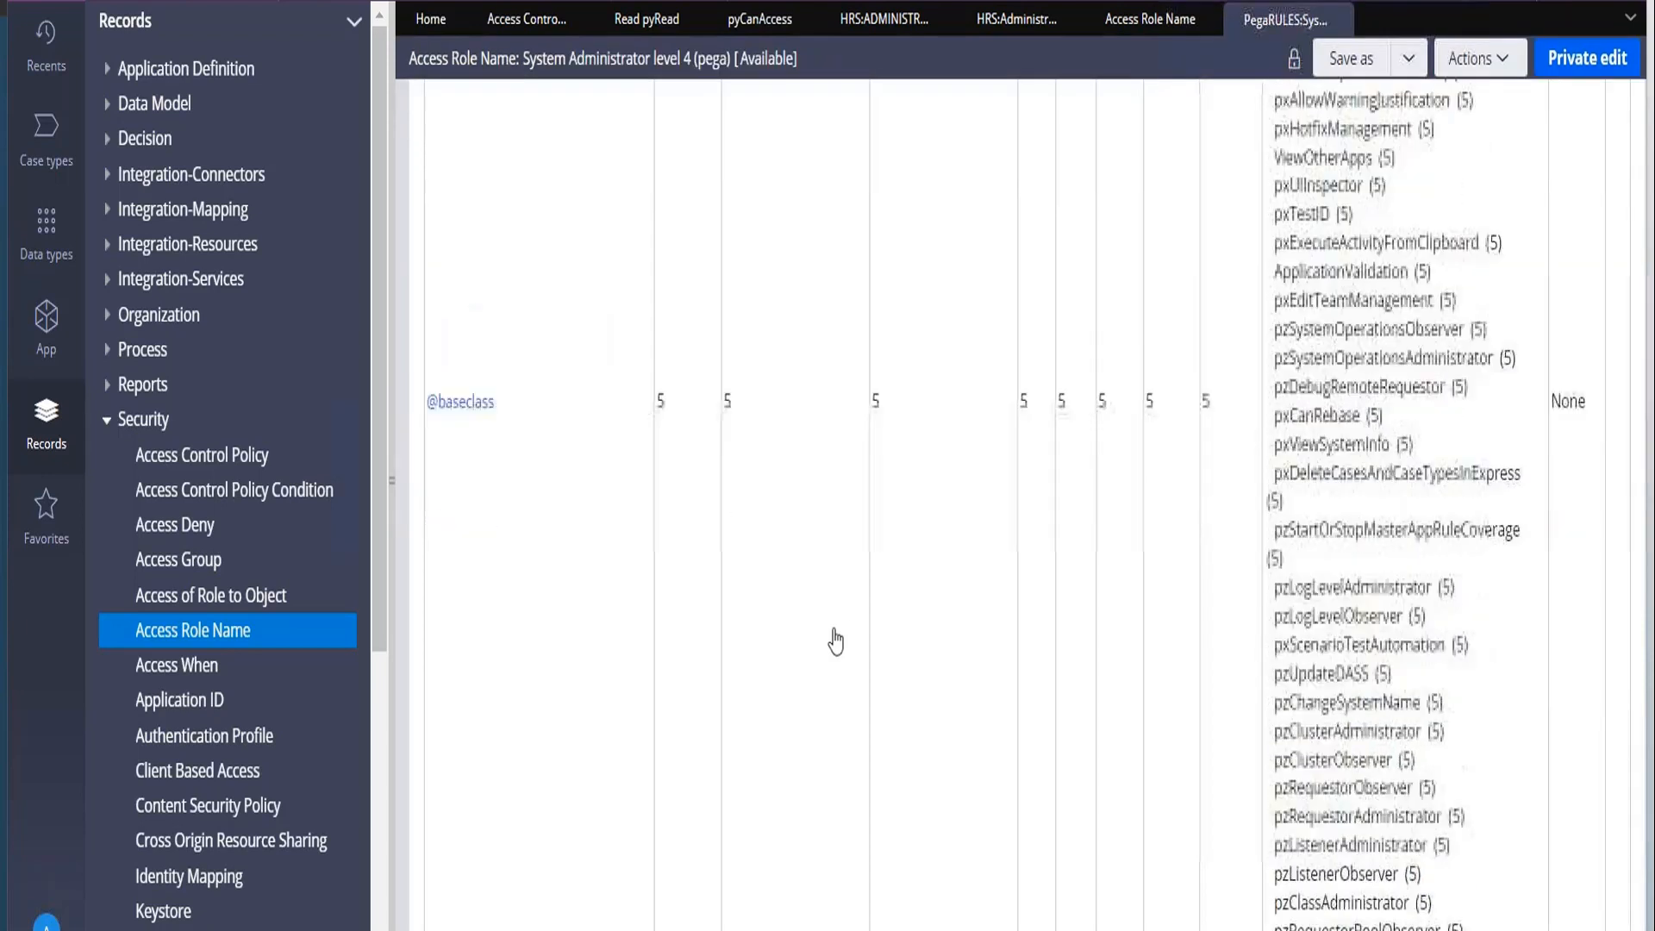
scroll(835, 642, down, 4)
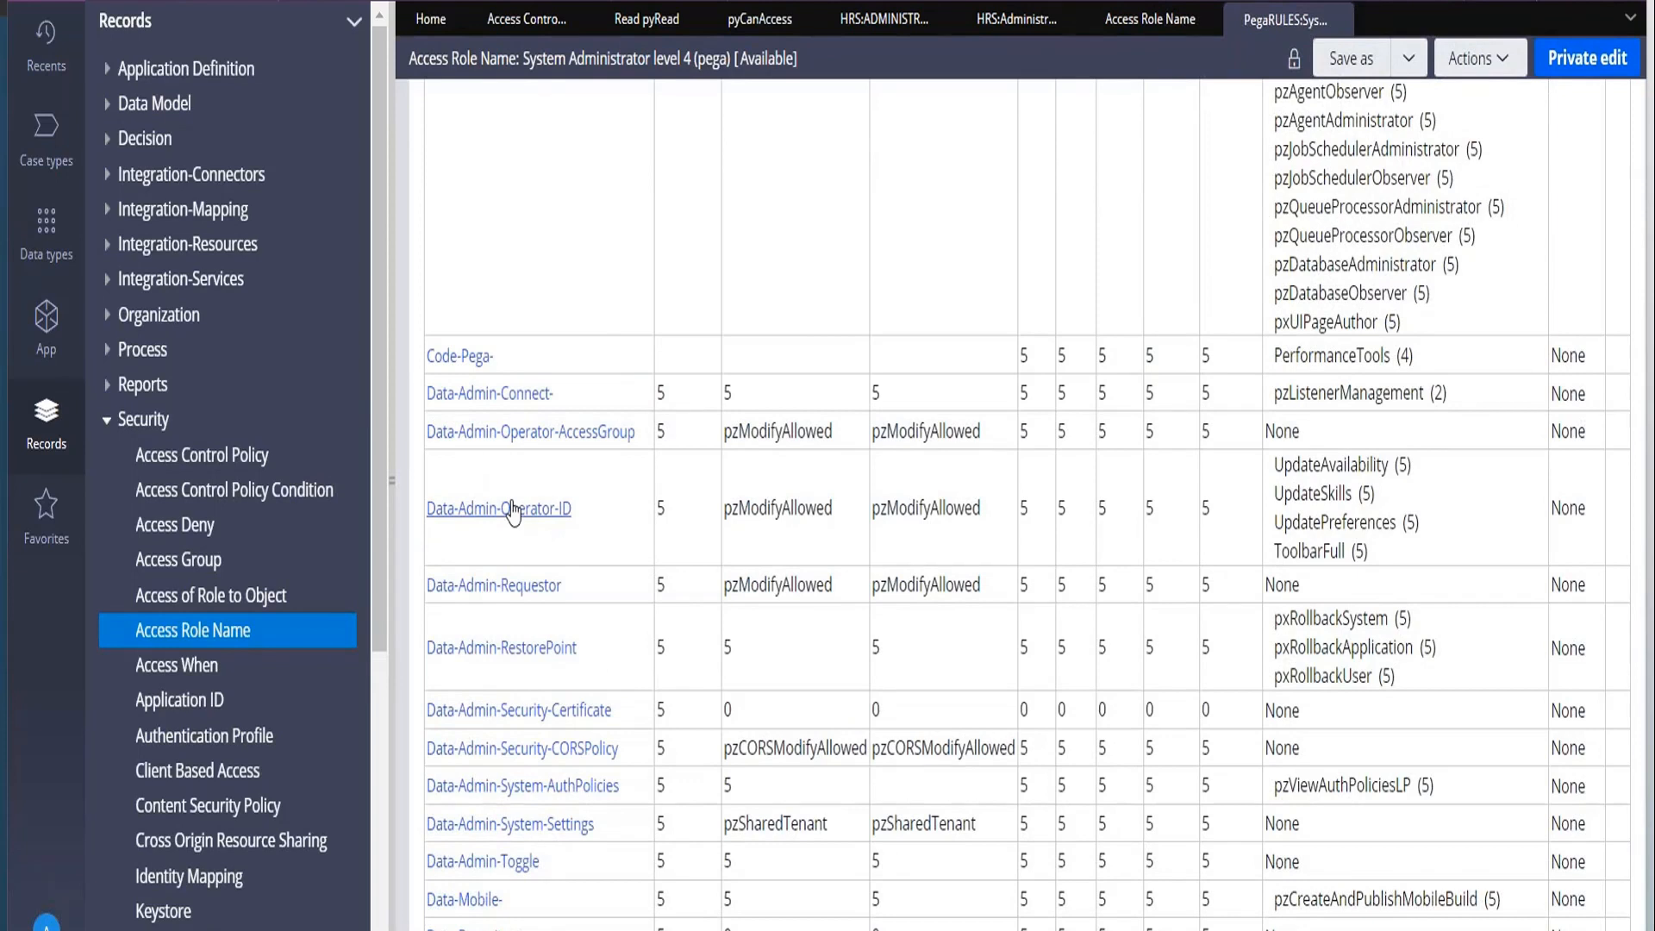
Open the role's Data-Admin-Operator-ID class entry and examine its read, write and delete instance settings.
click(513, 511)
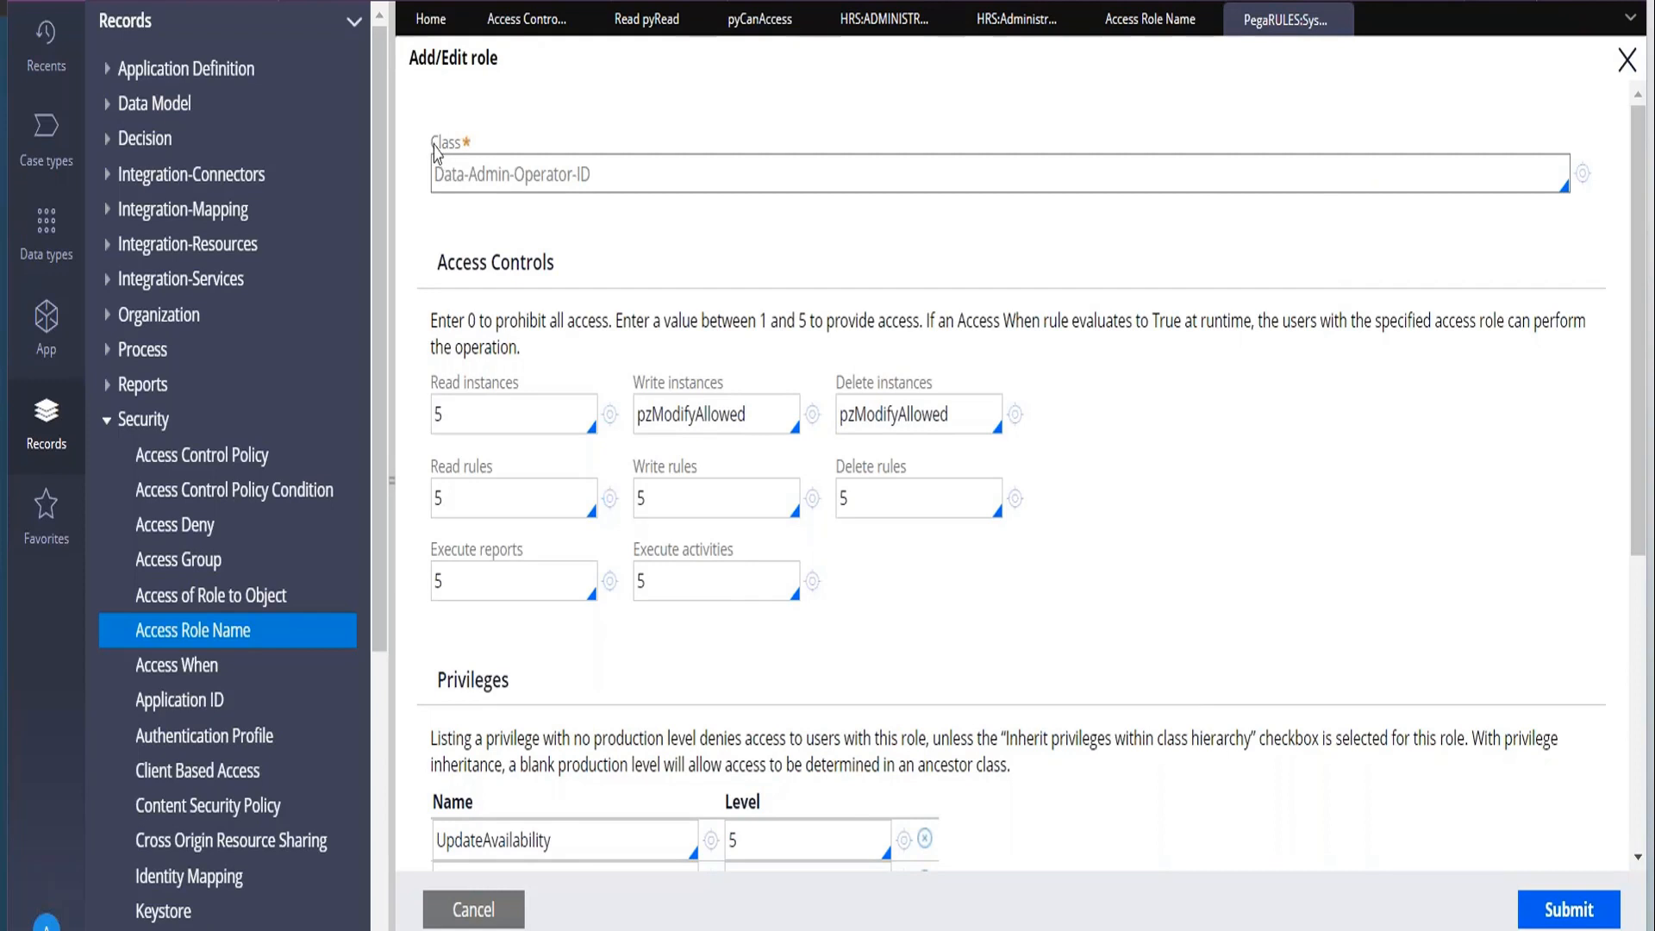
drag(434, 145, 462, 148)
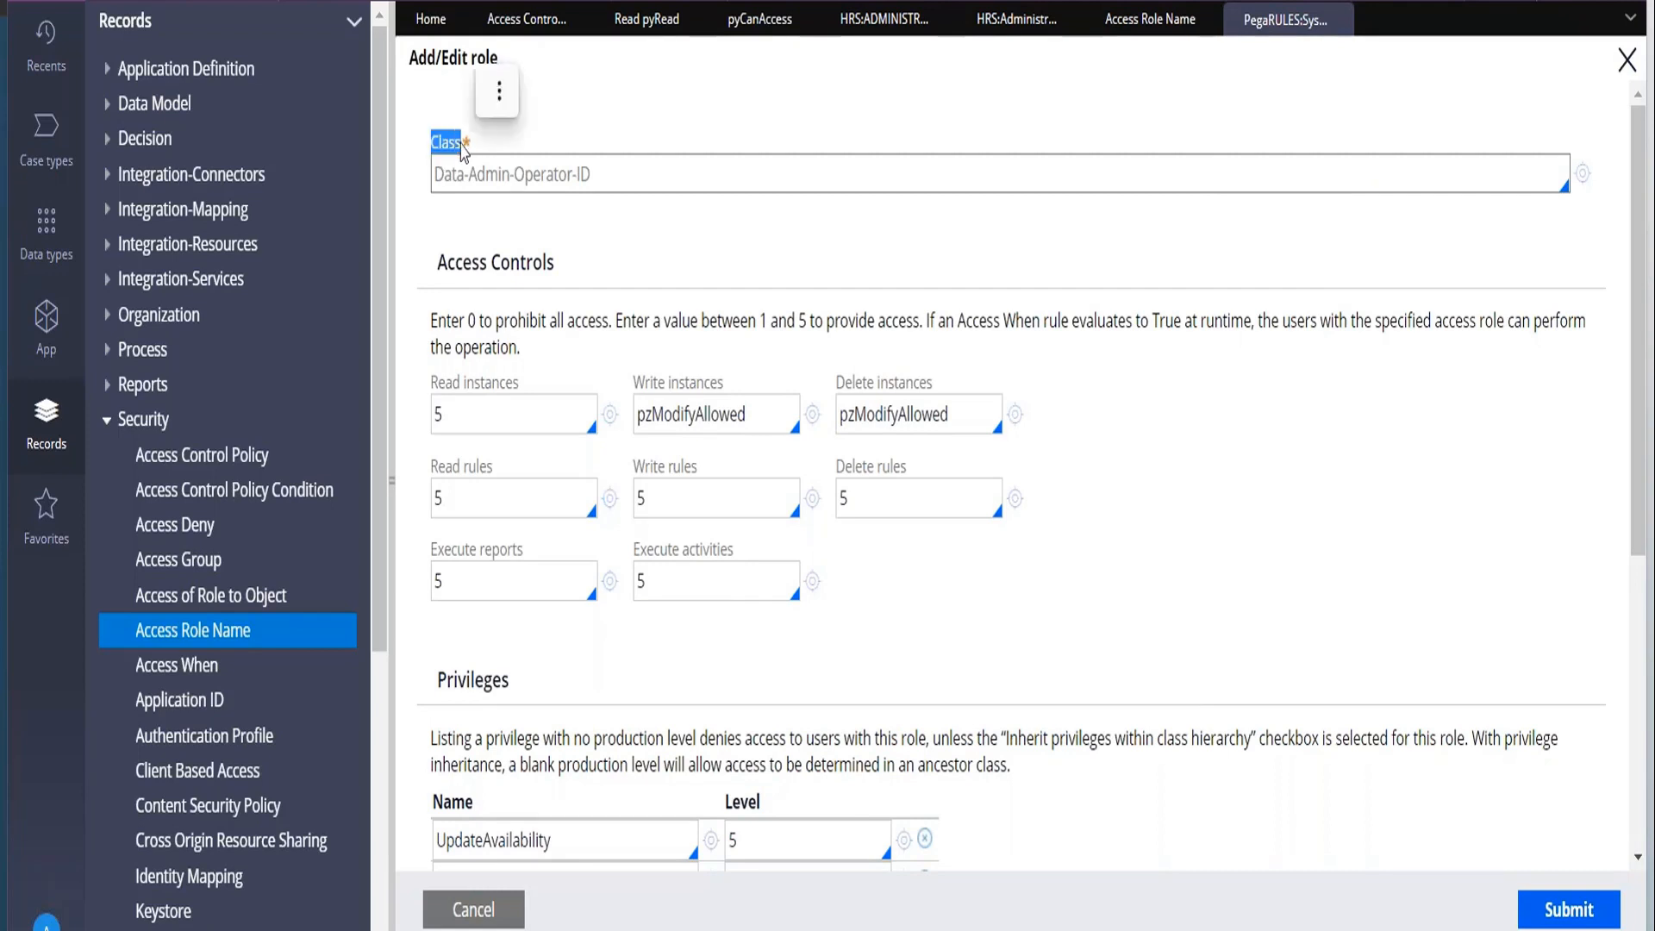
drag(435, 176, 615, 183)
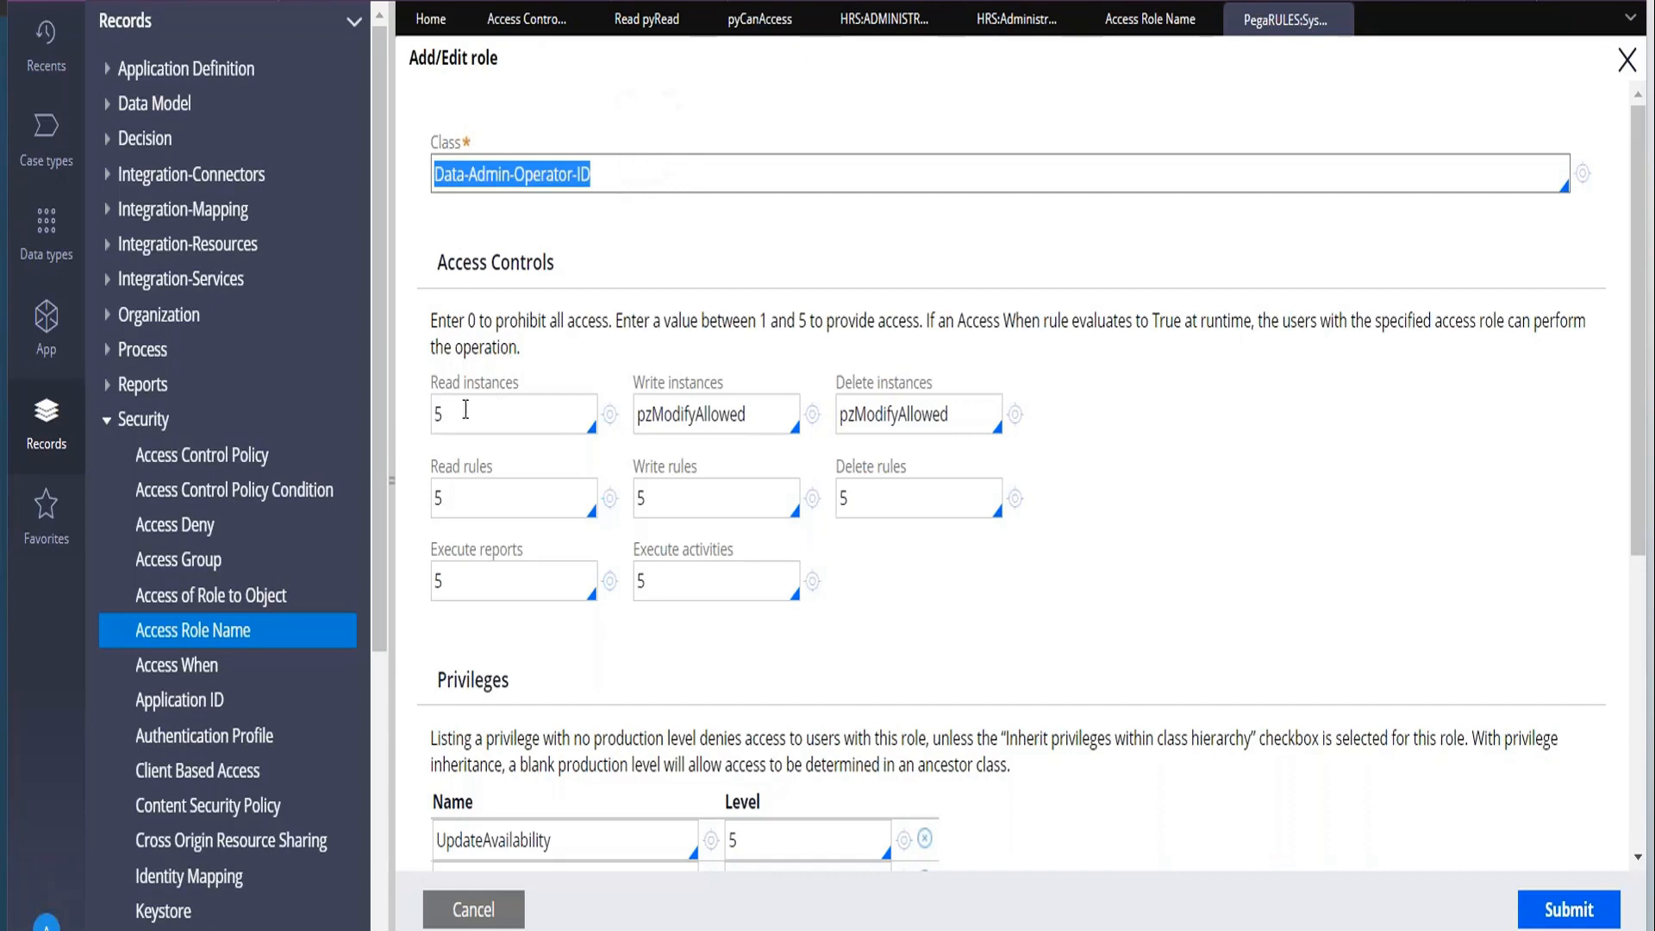
drag(463, 409, 433, 397)
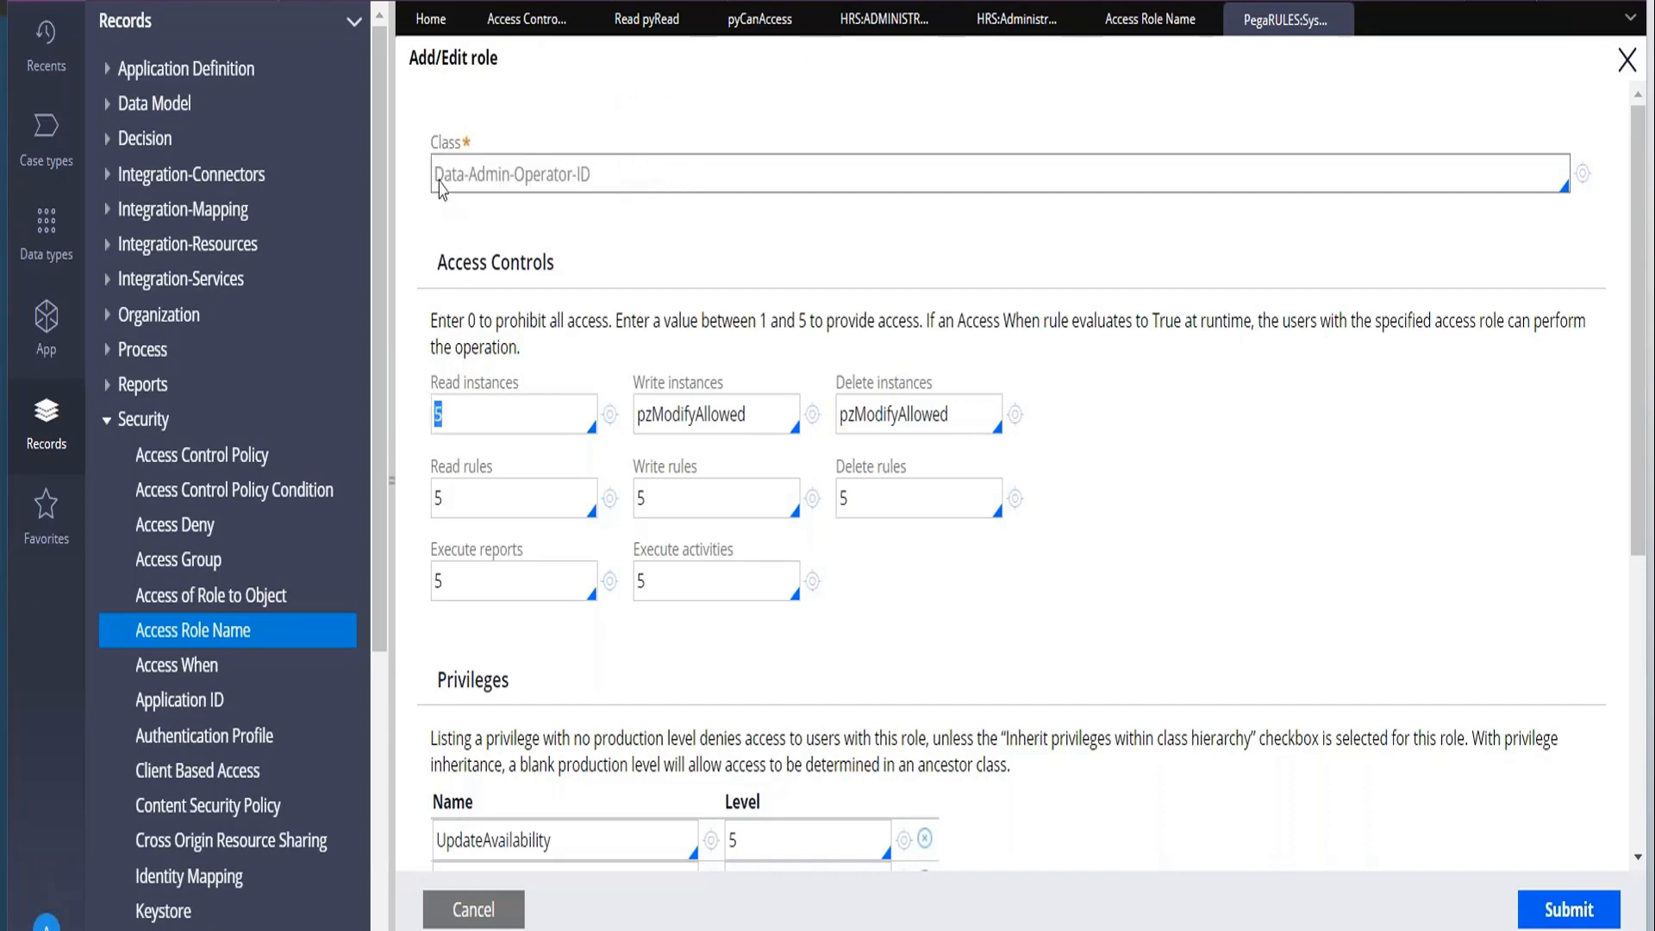
drag(435, 183, 612, 185)
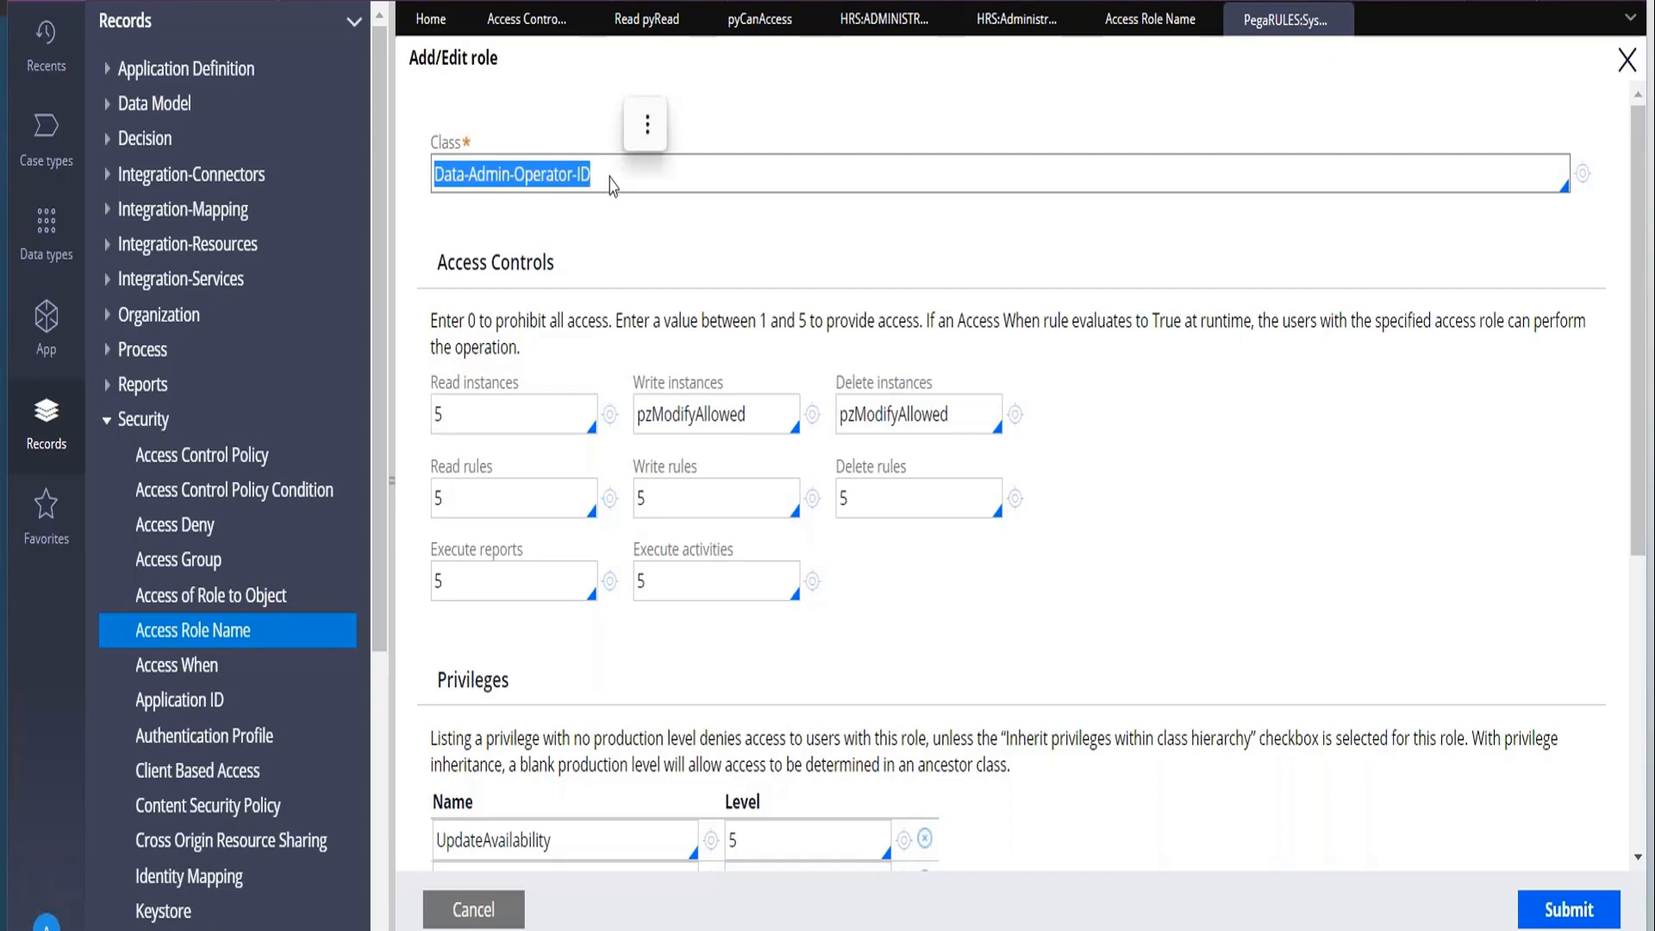
drag(634, 384, 932, 385)
click(845, 372)
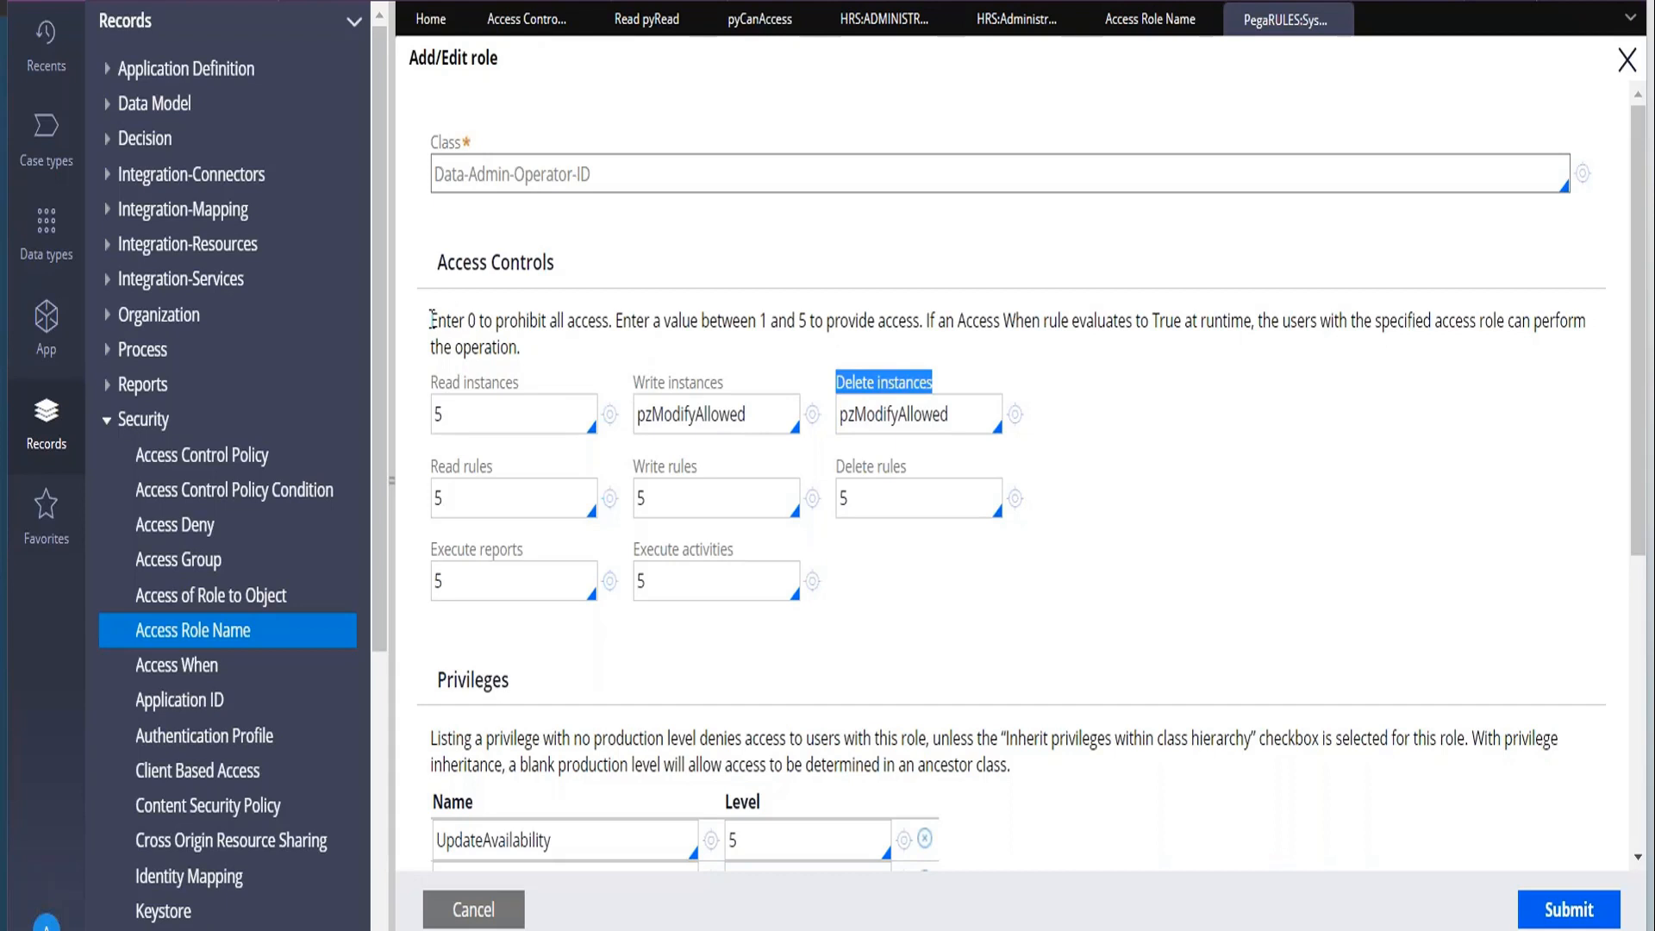
Examine the guidance on access values 0 and 1 to 5 and the Access When rule set for write instances.
drag(468, 321, 603, 319)
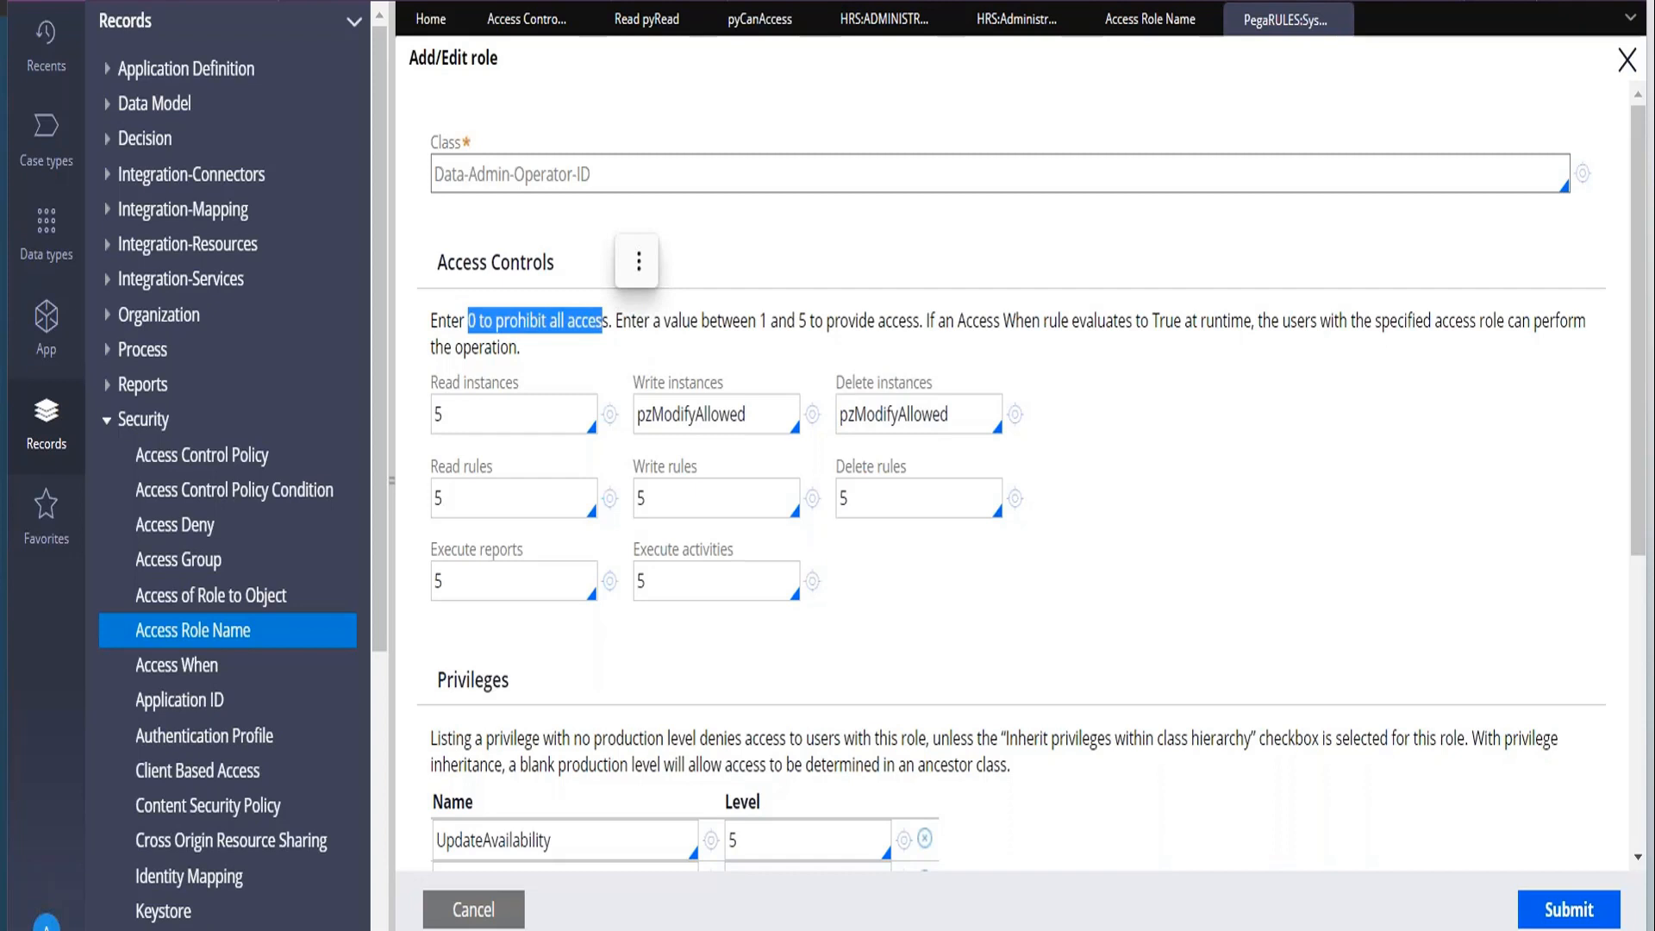
drag(761, 323, 899, 321)
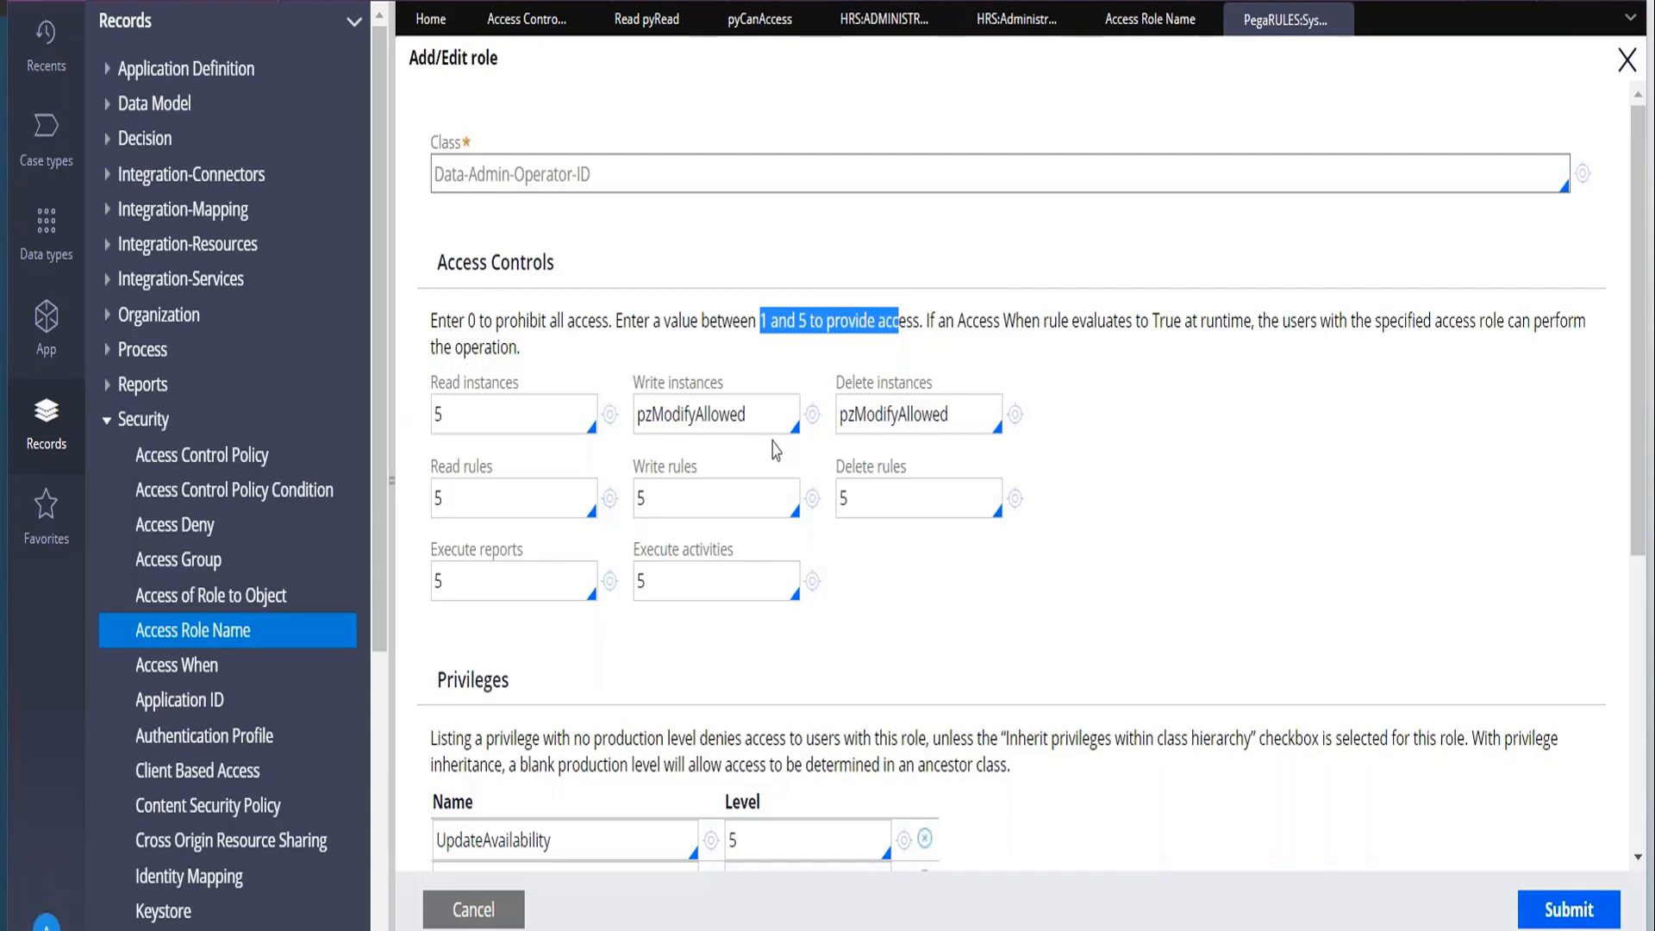
click(639, 417)
drag(640, 417, 762, 419)
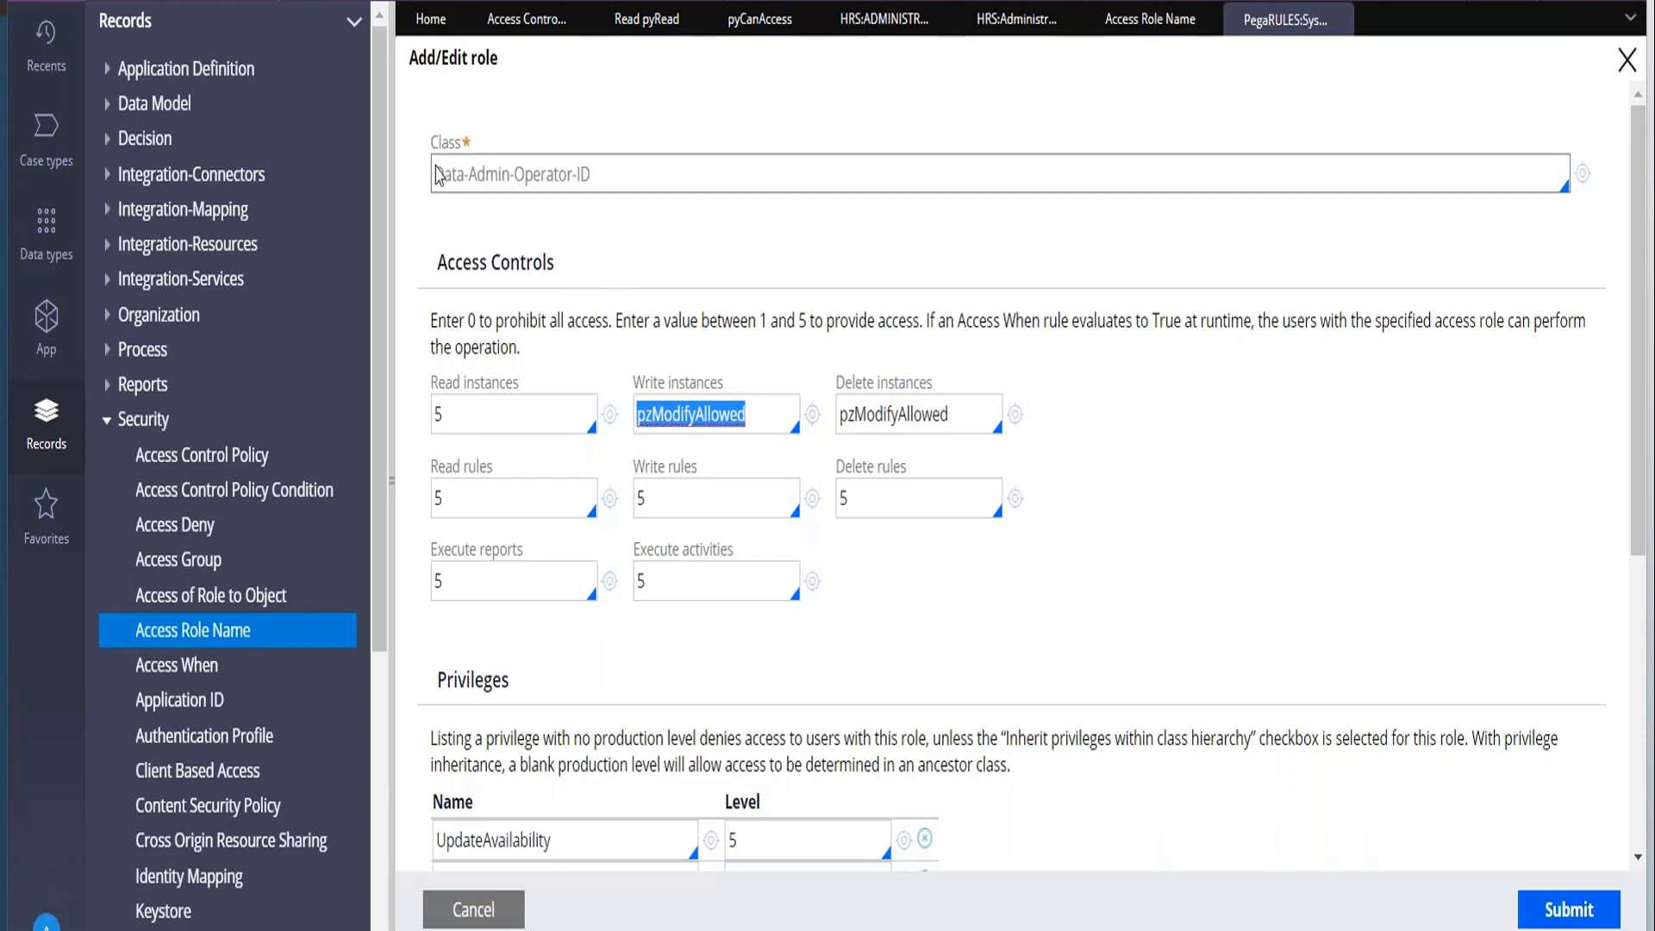
drag(435, 181, 610, 170)
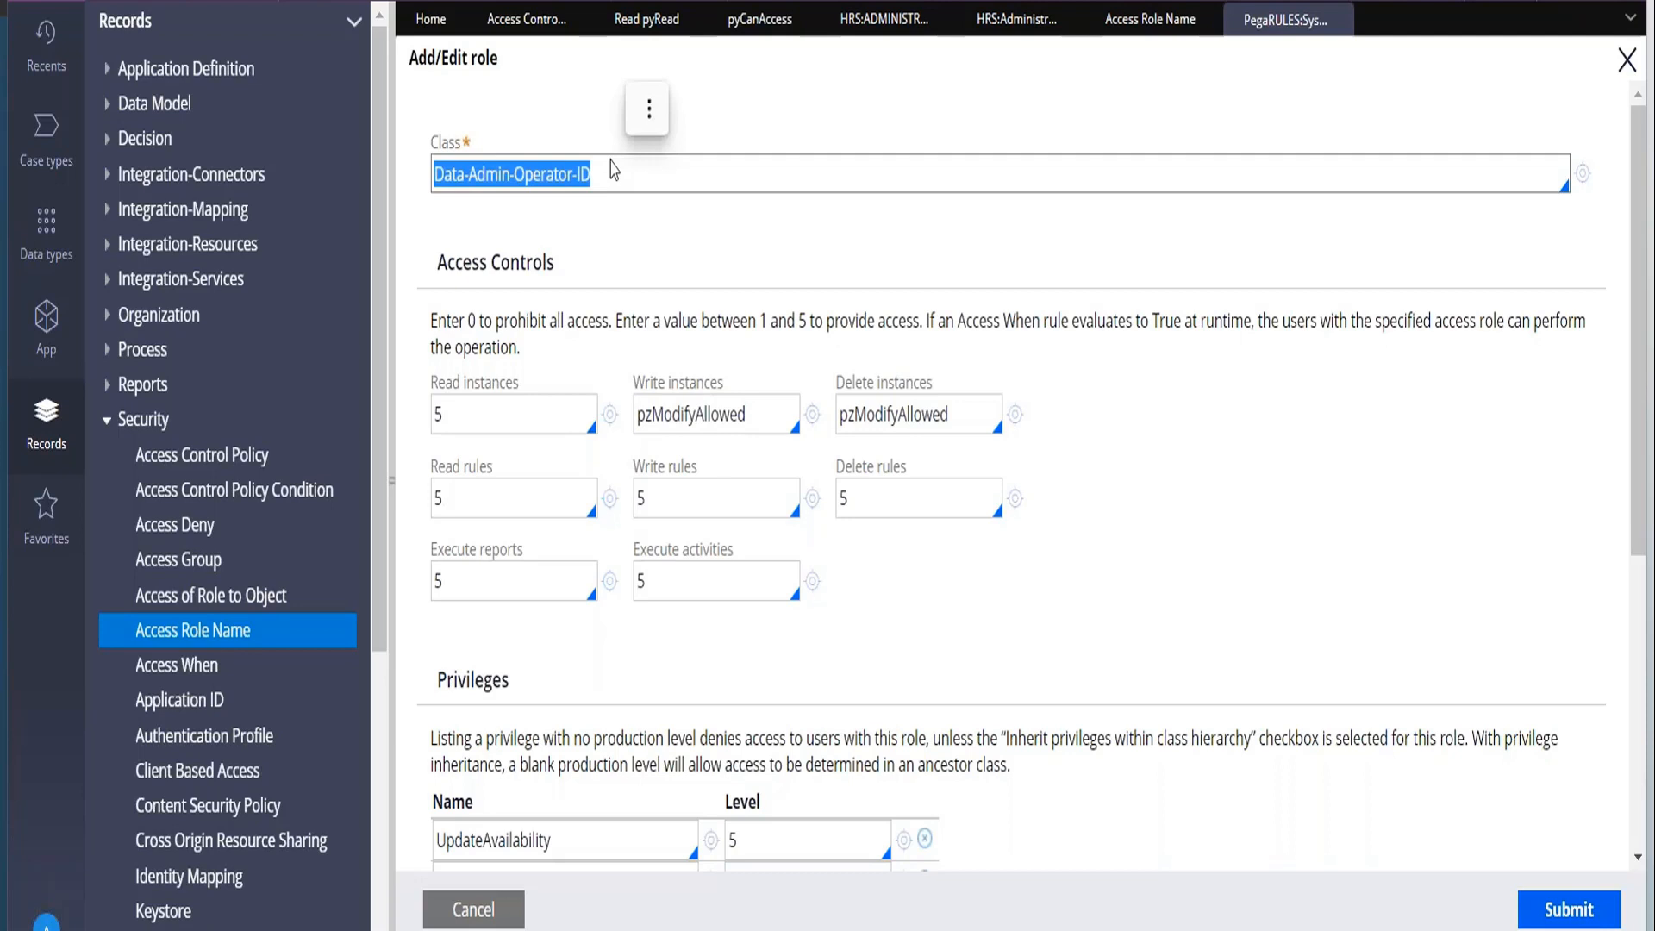
Switch to the Notepad notes and add the line "Access Role to Object - Class" below the Access Role line.
key(alt+Tab)
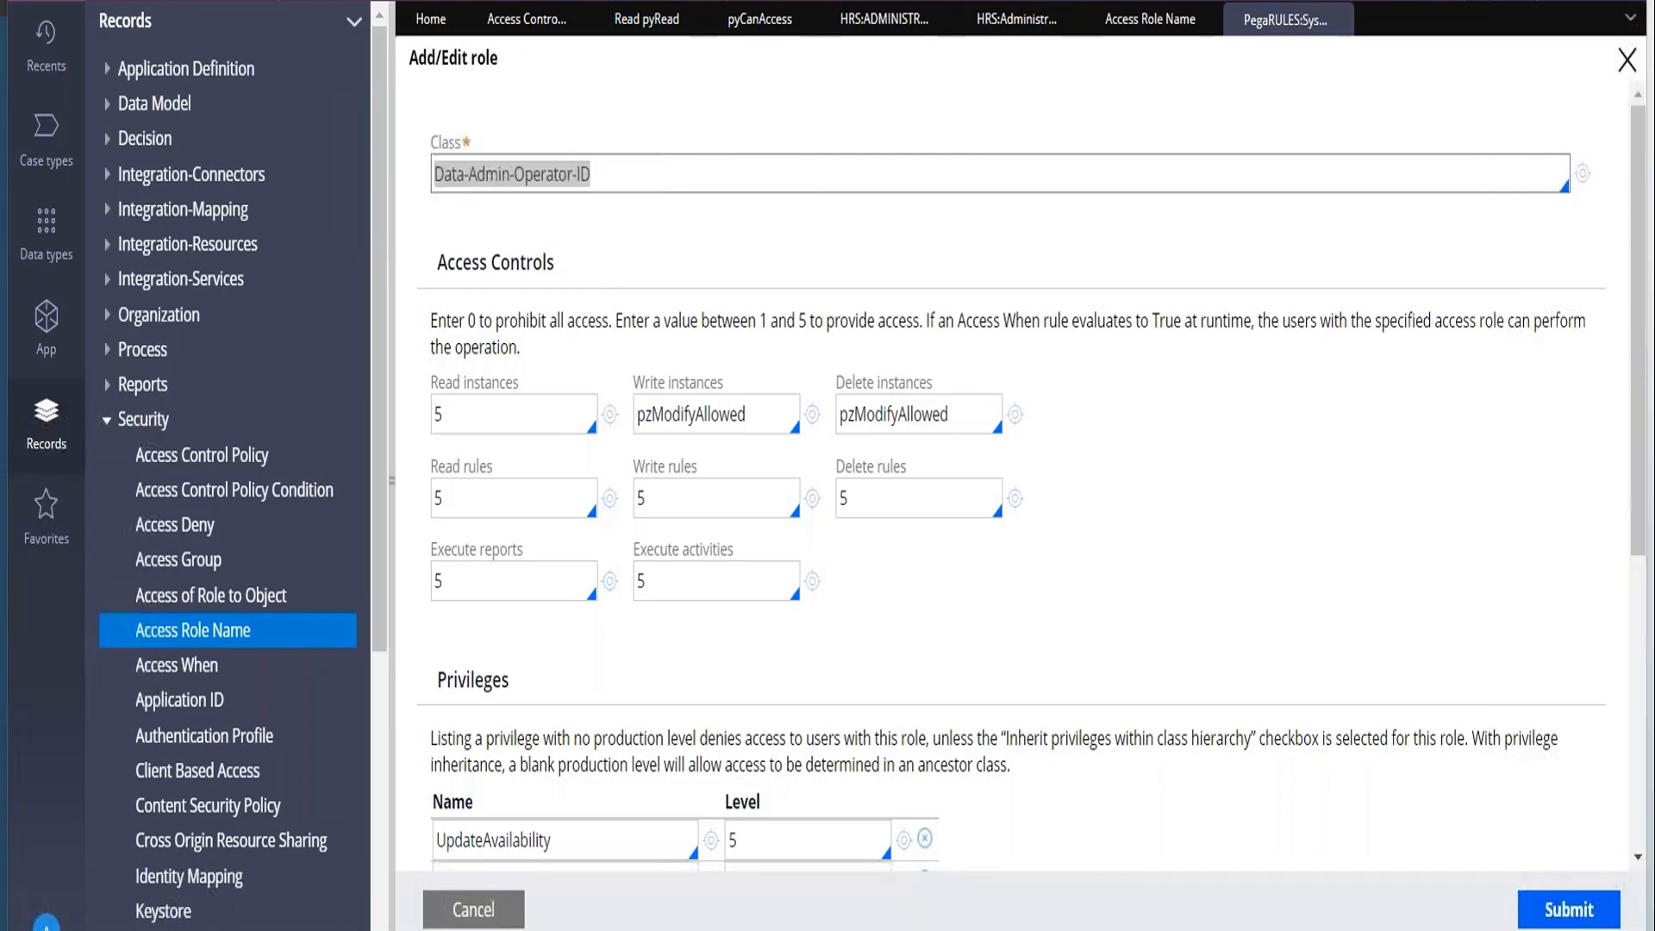
key(alt+Tab)
key(Return)
text(Access R)
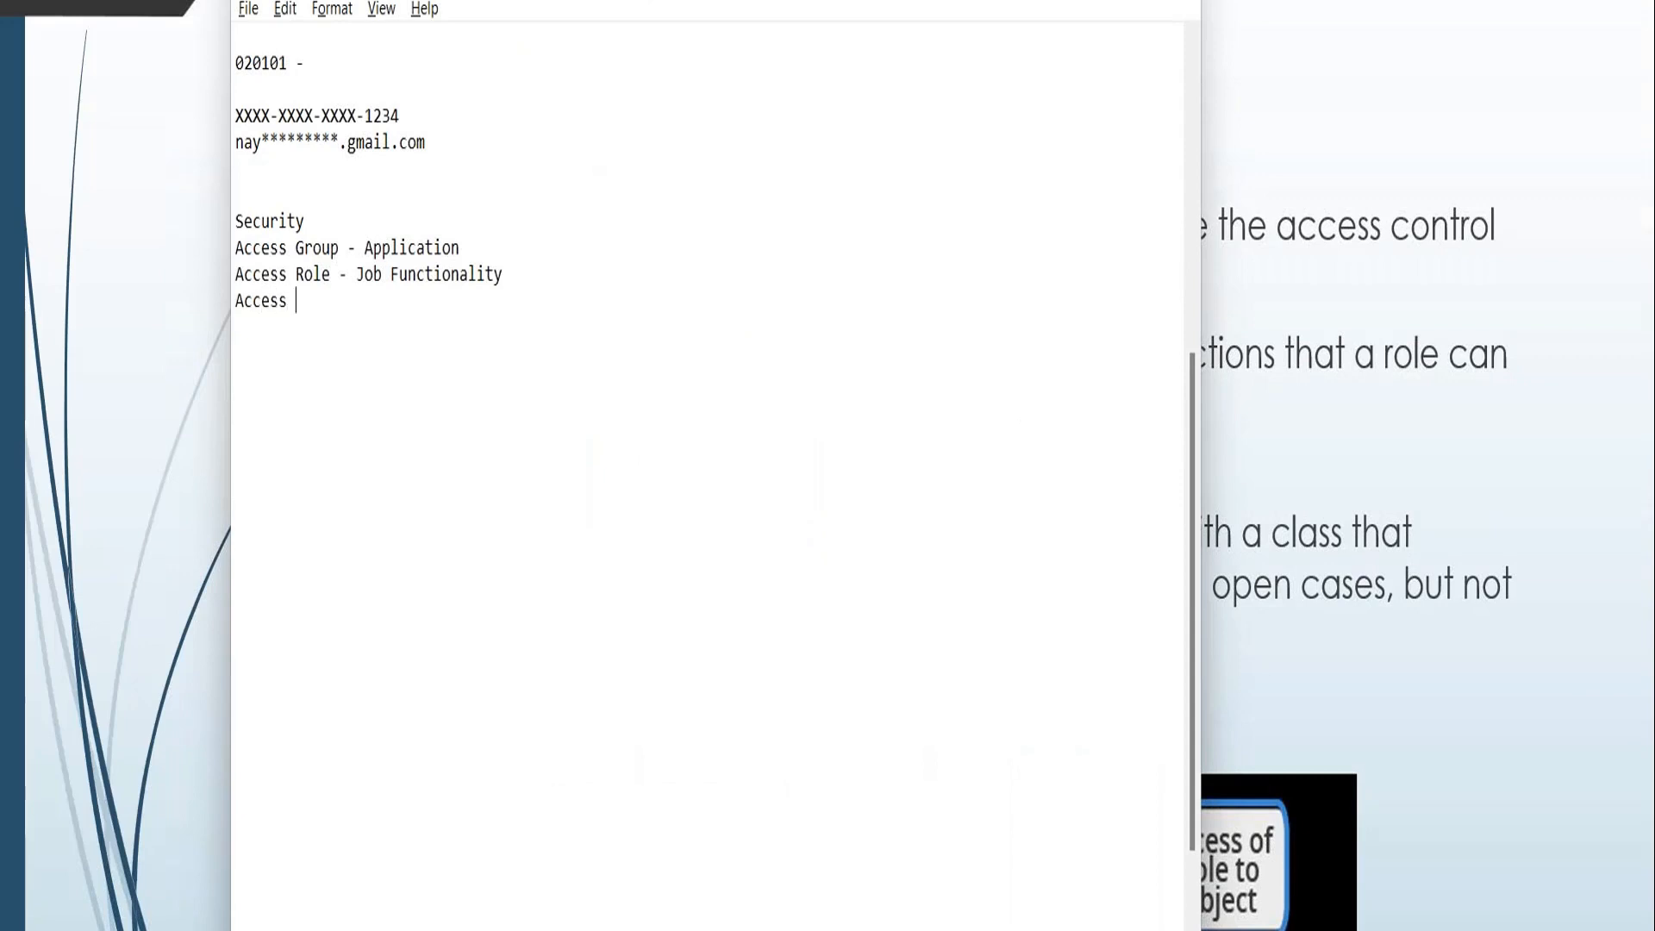
text(ole to Object )
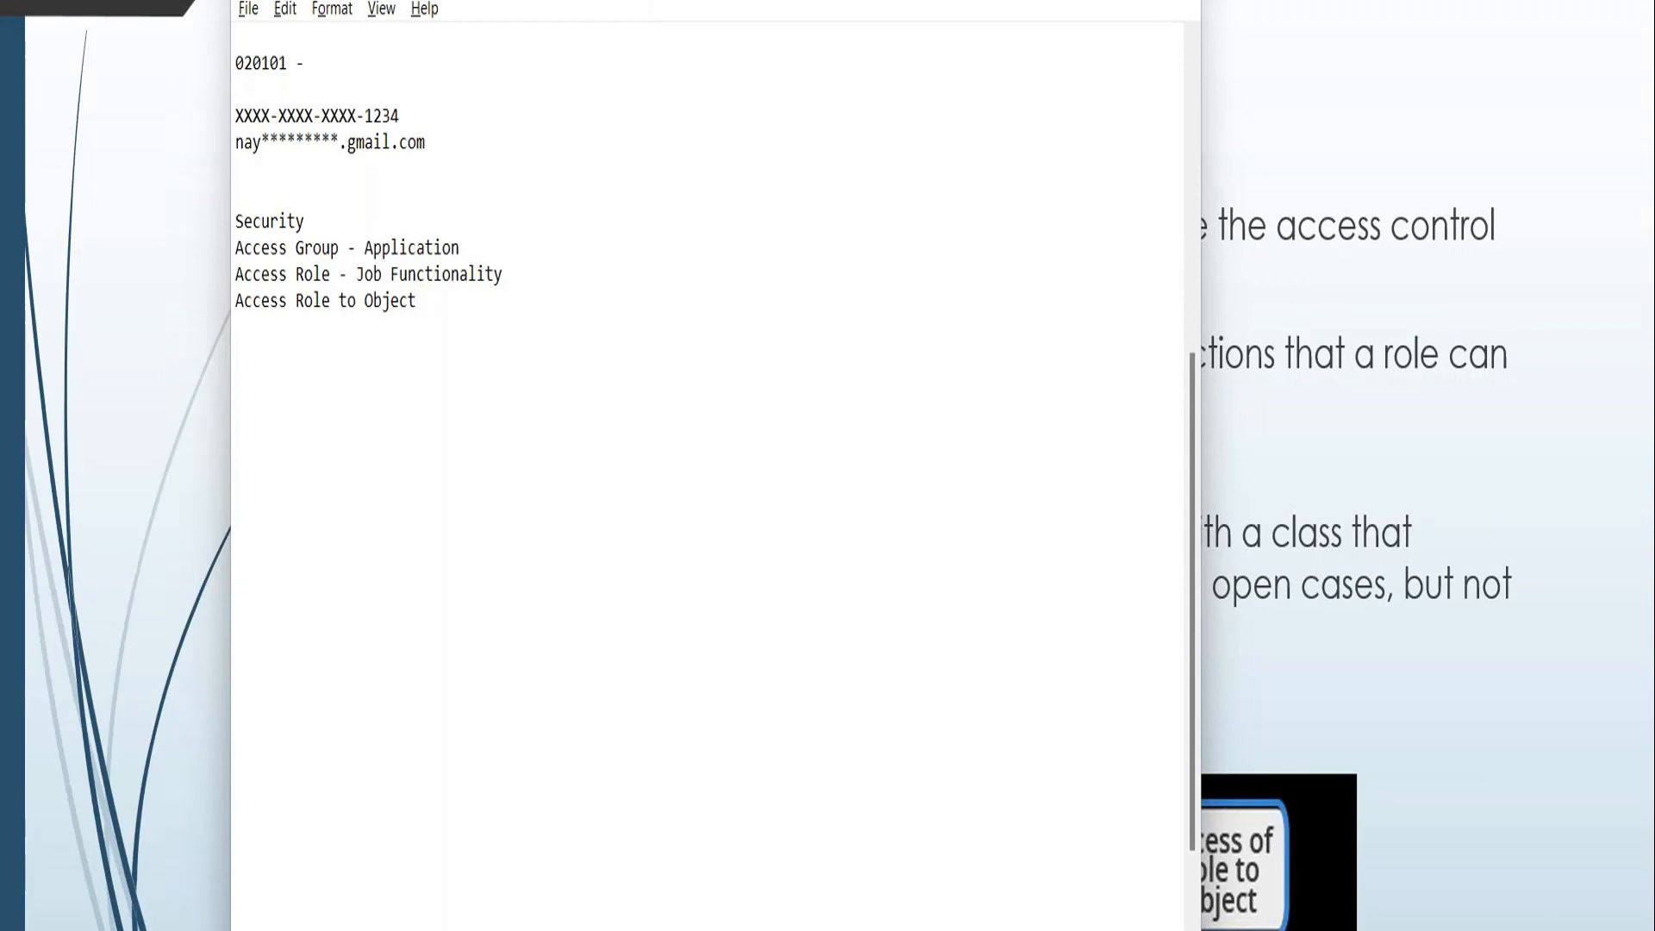
text(- Class)
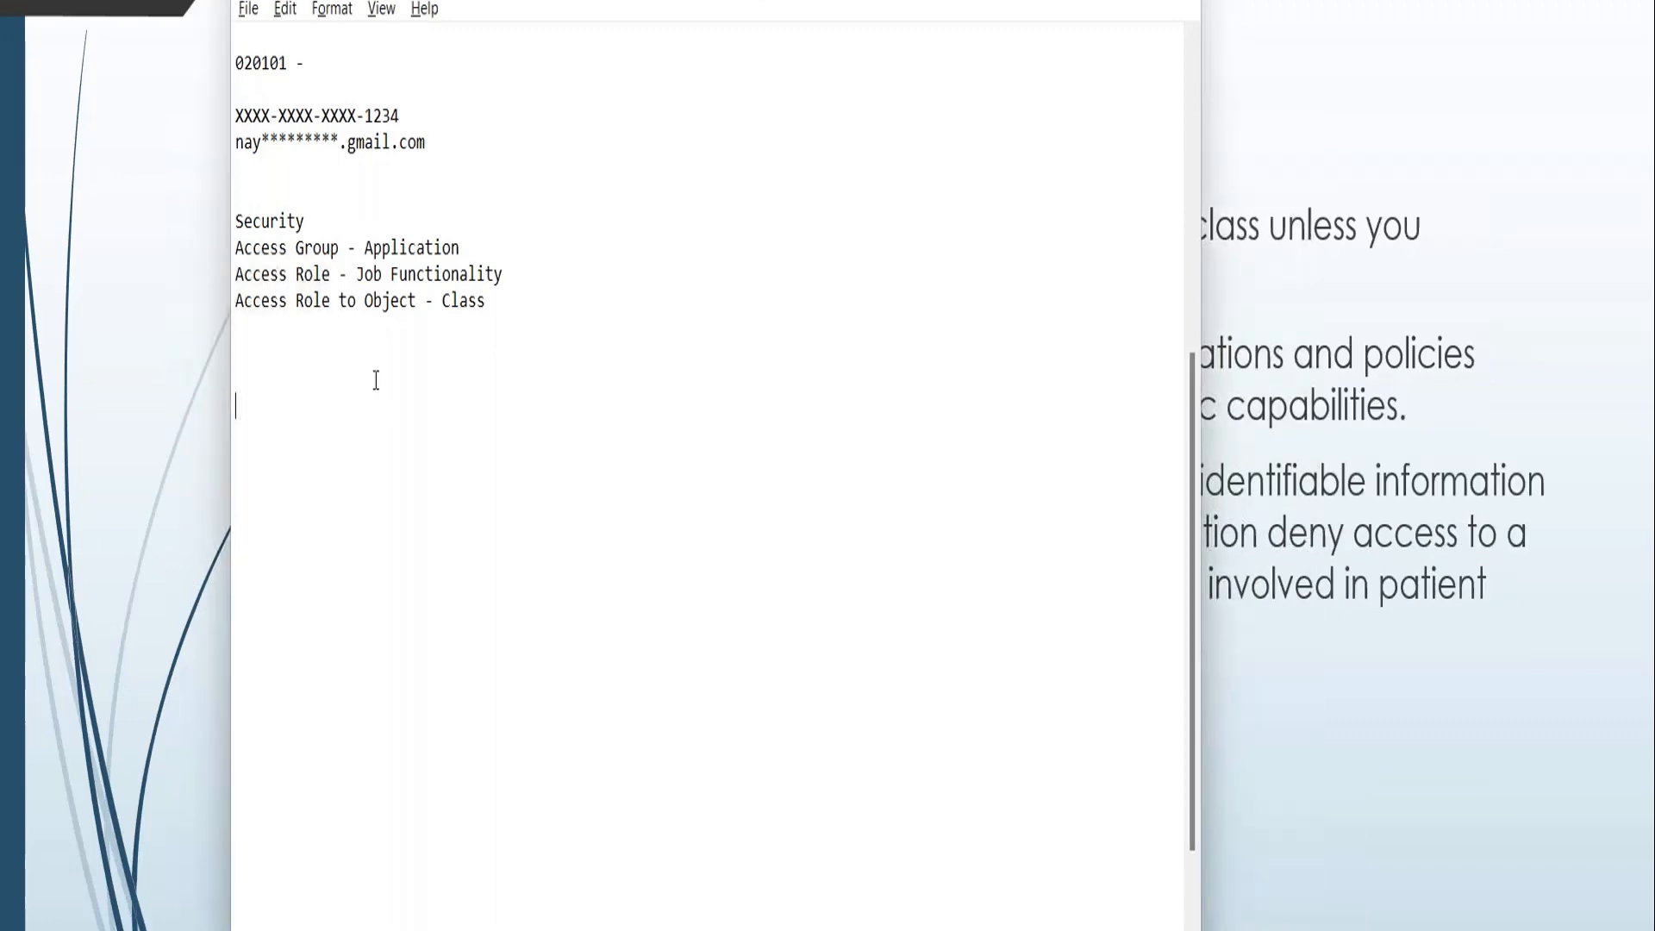
Add "Access When" a few lines below the existing security notes, then return to the role entry in Pega.
text(Access )
text(hen)
key(Left)
key(Left)
text(W)
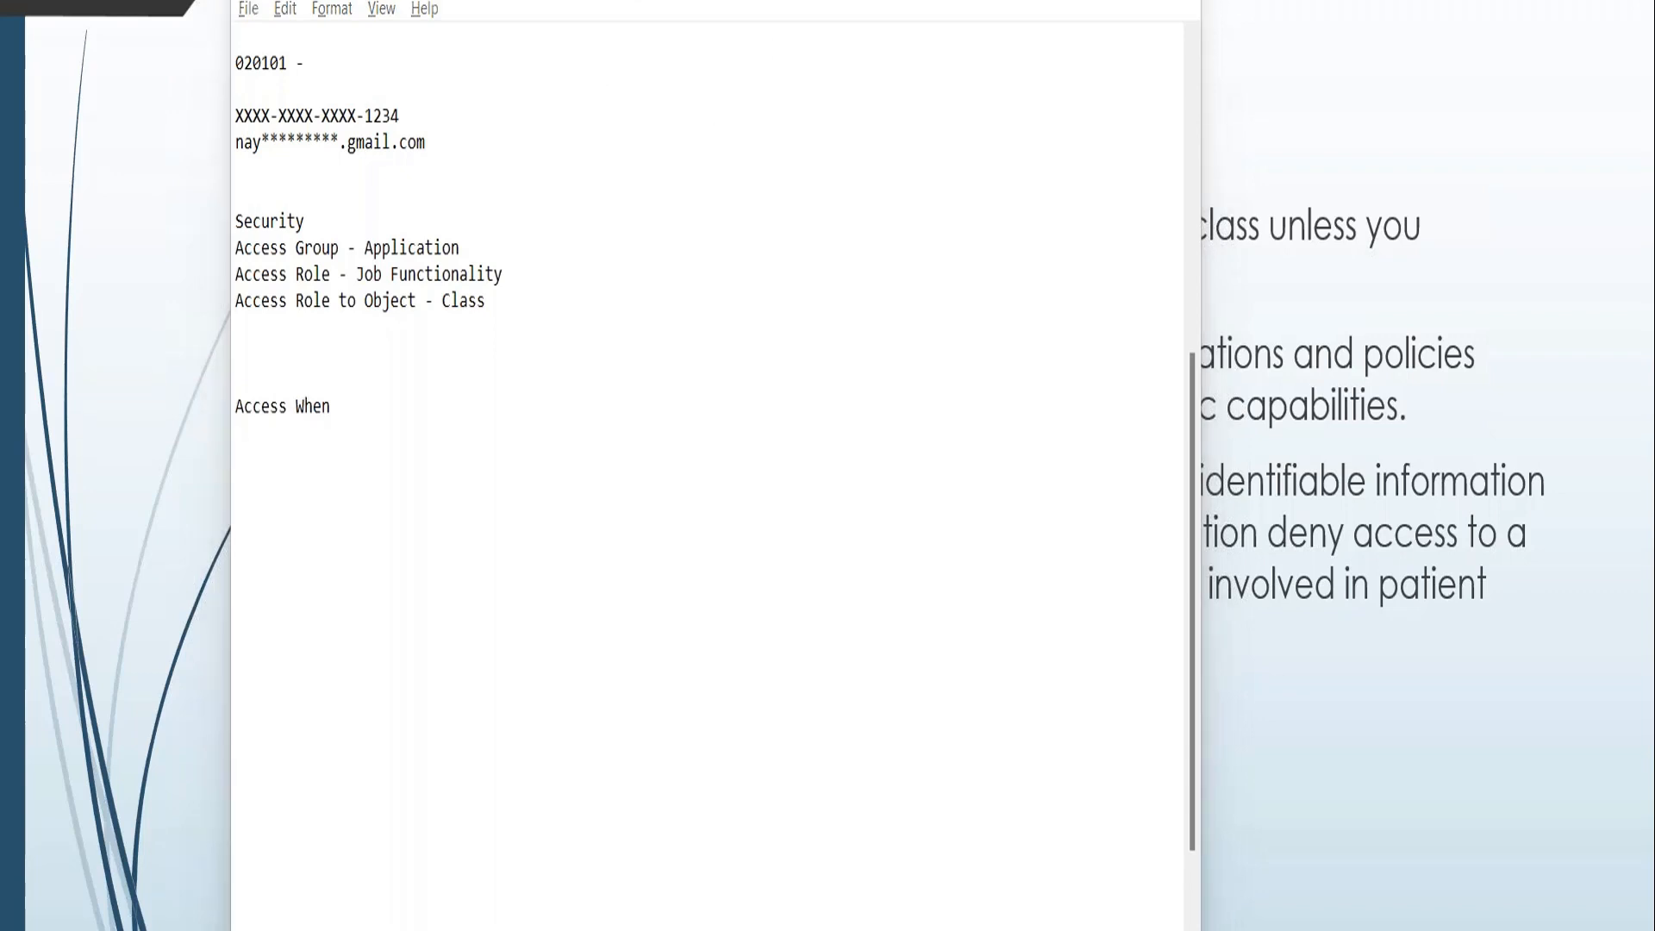
key(alt+Tab)
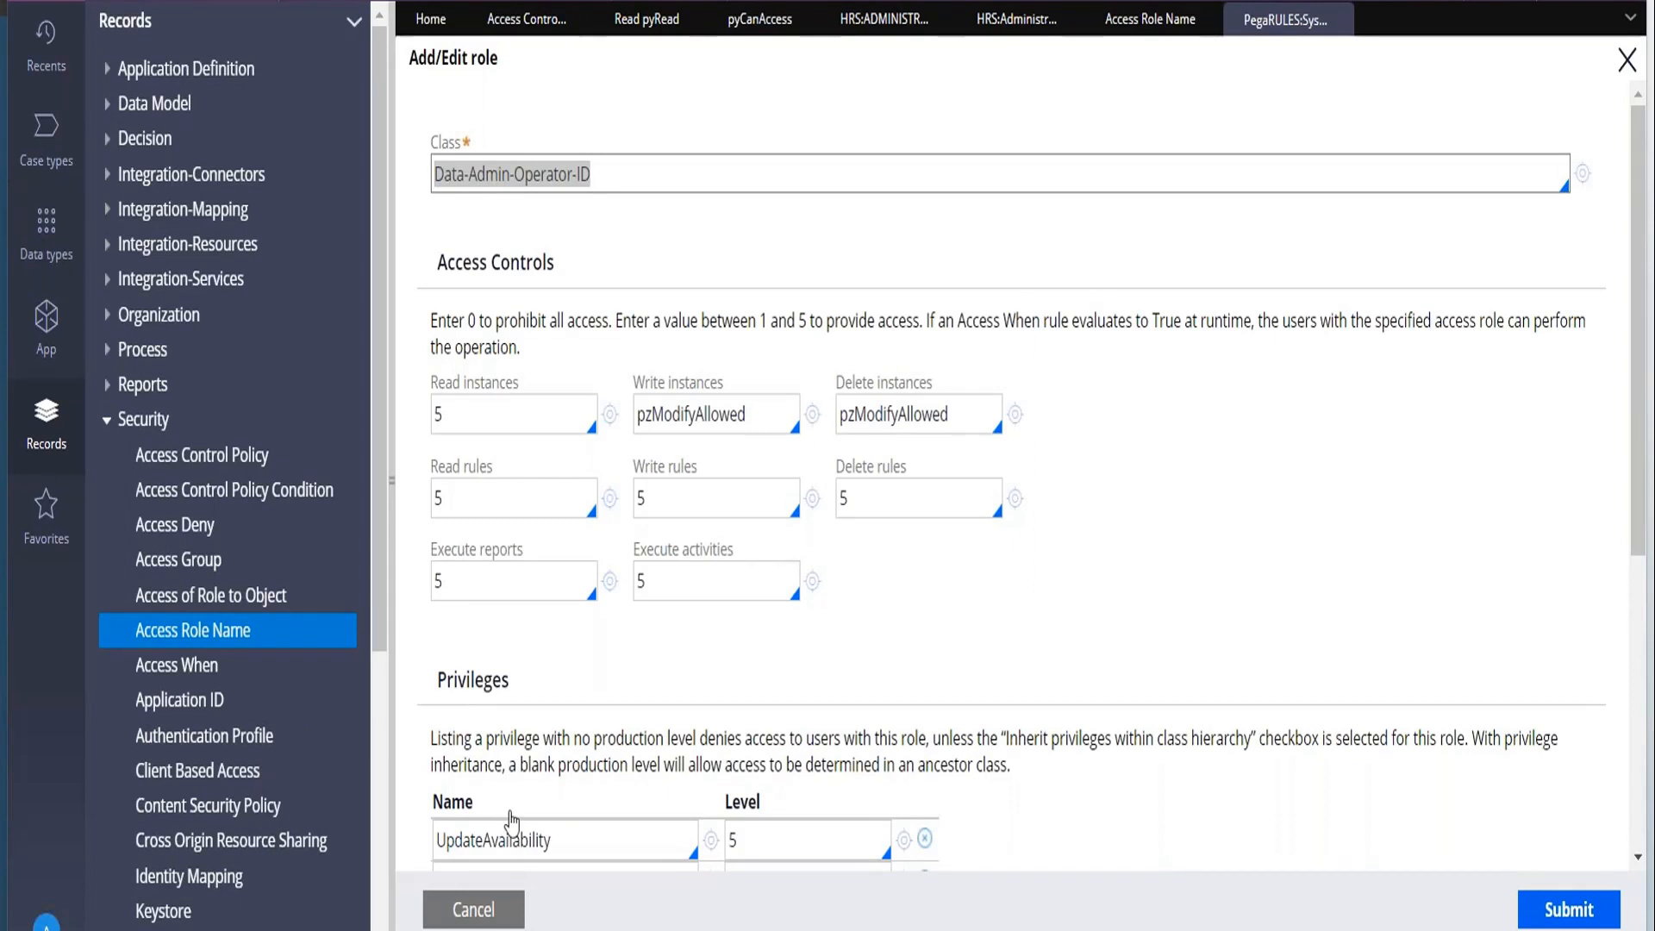
Close the Data-Admin-Operator-ID entry without changes and review the remaining access classes of the role.
click(493, 908)
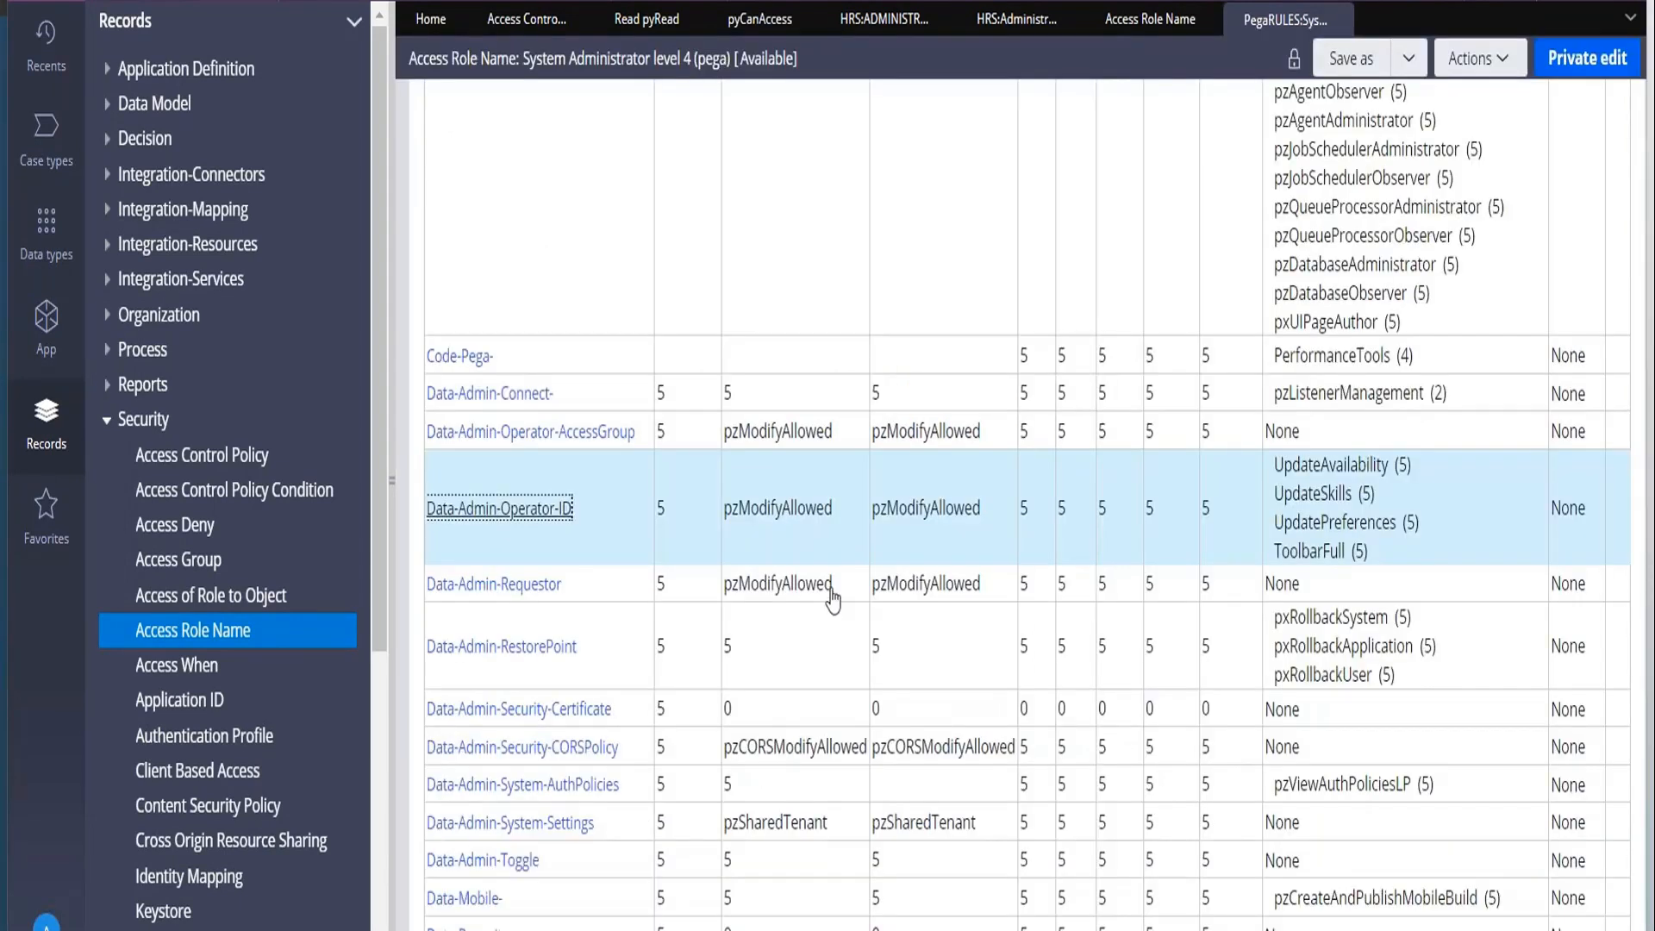
scroll(832, 600, down, 1)
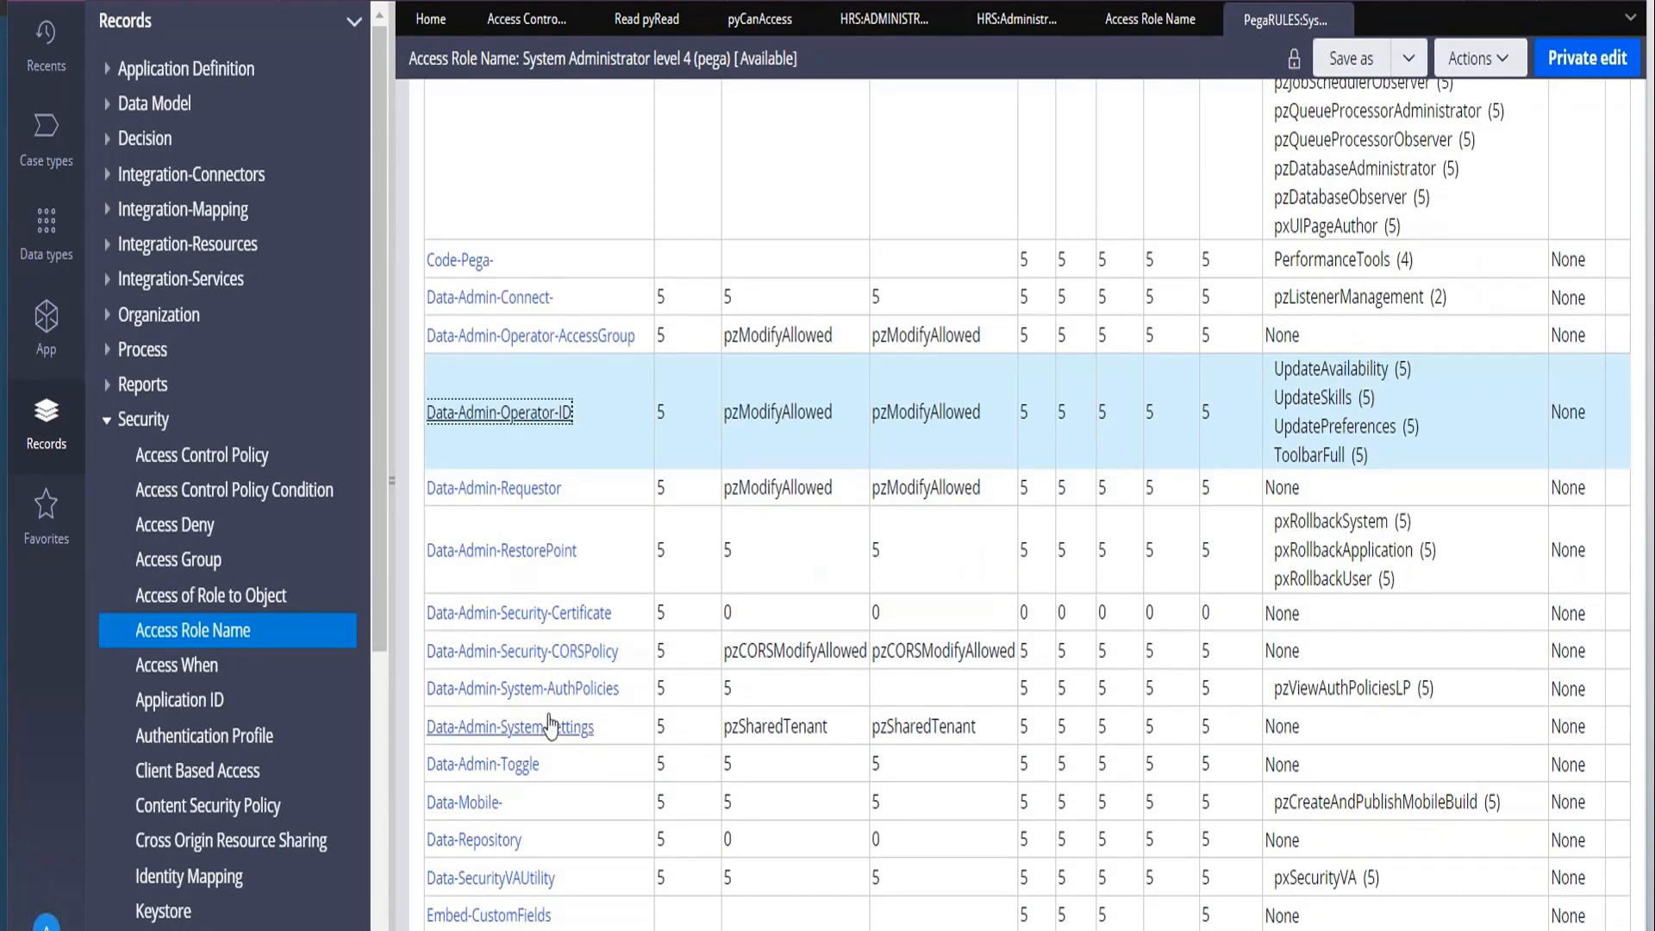
scroll(550, 726, down, 15)
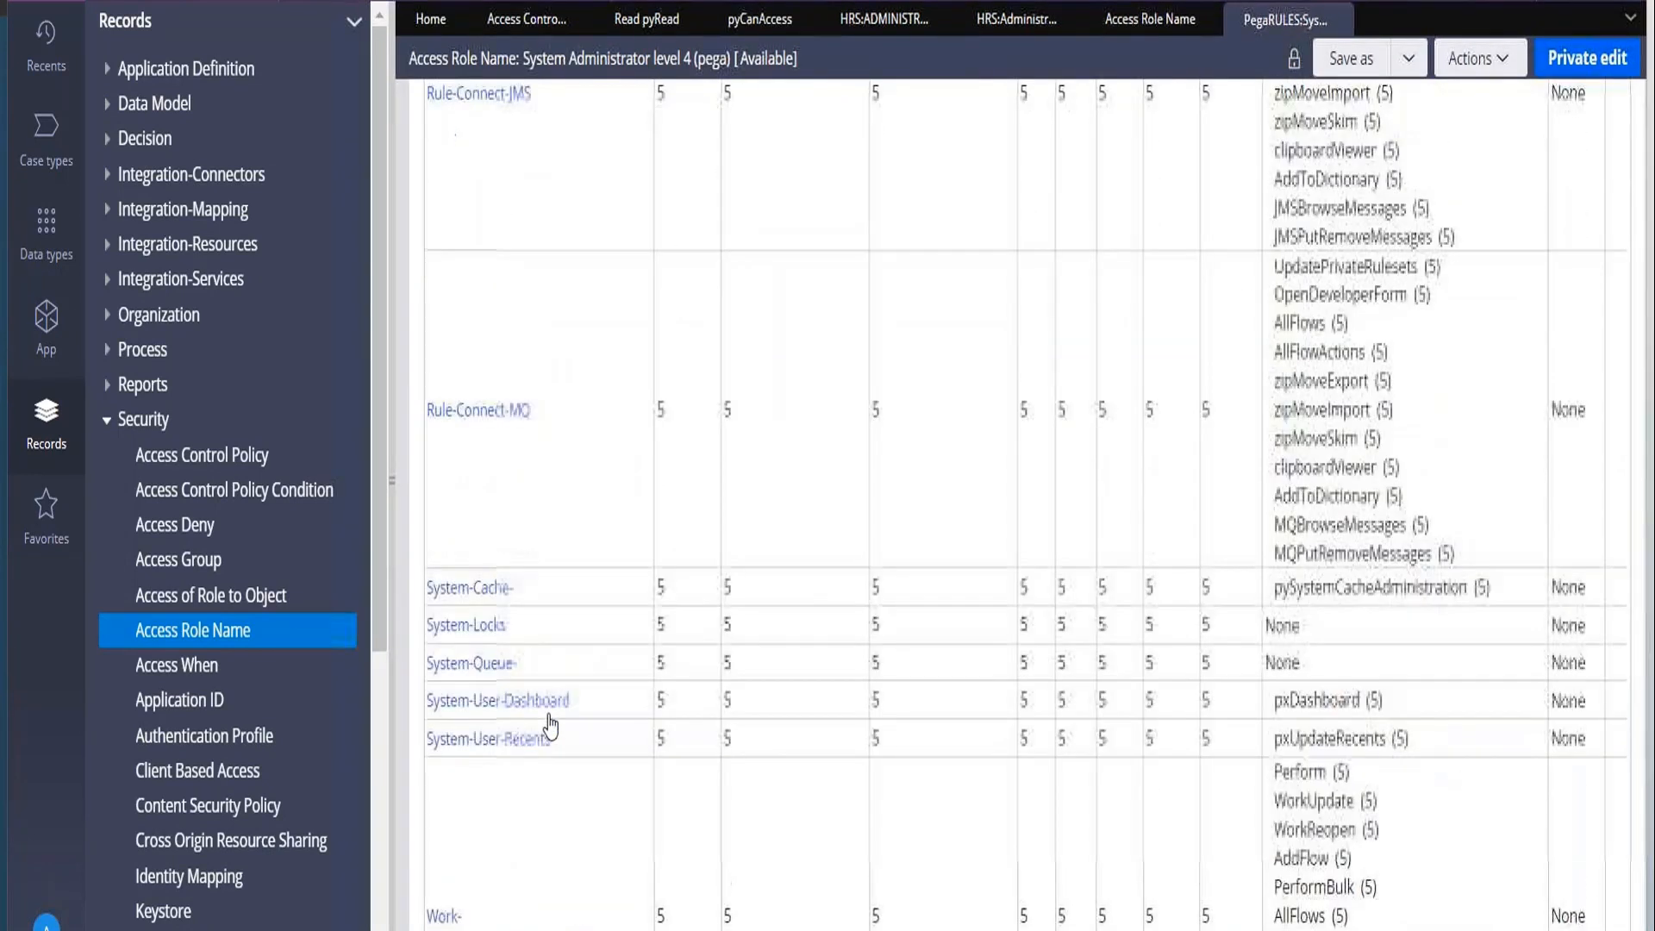
List the Access of Role to Object records and open the PegaRULES:UserRestricted record for the Data-Admin-System class.
click(207, 597)
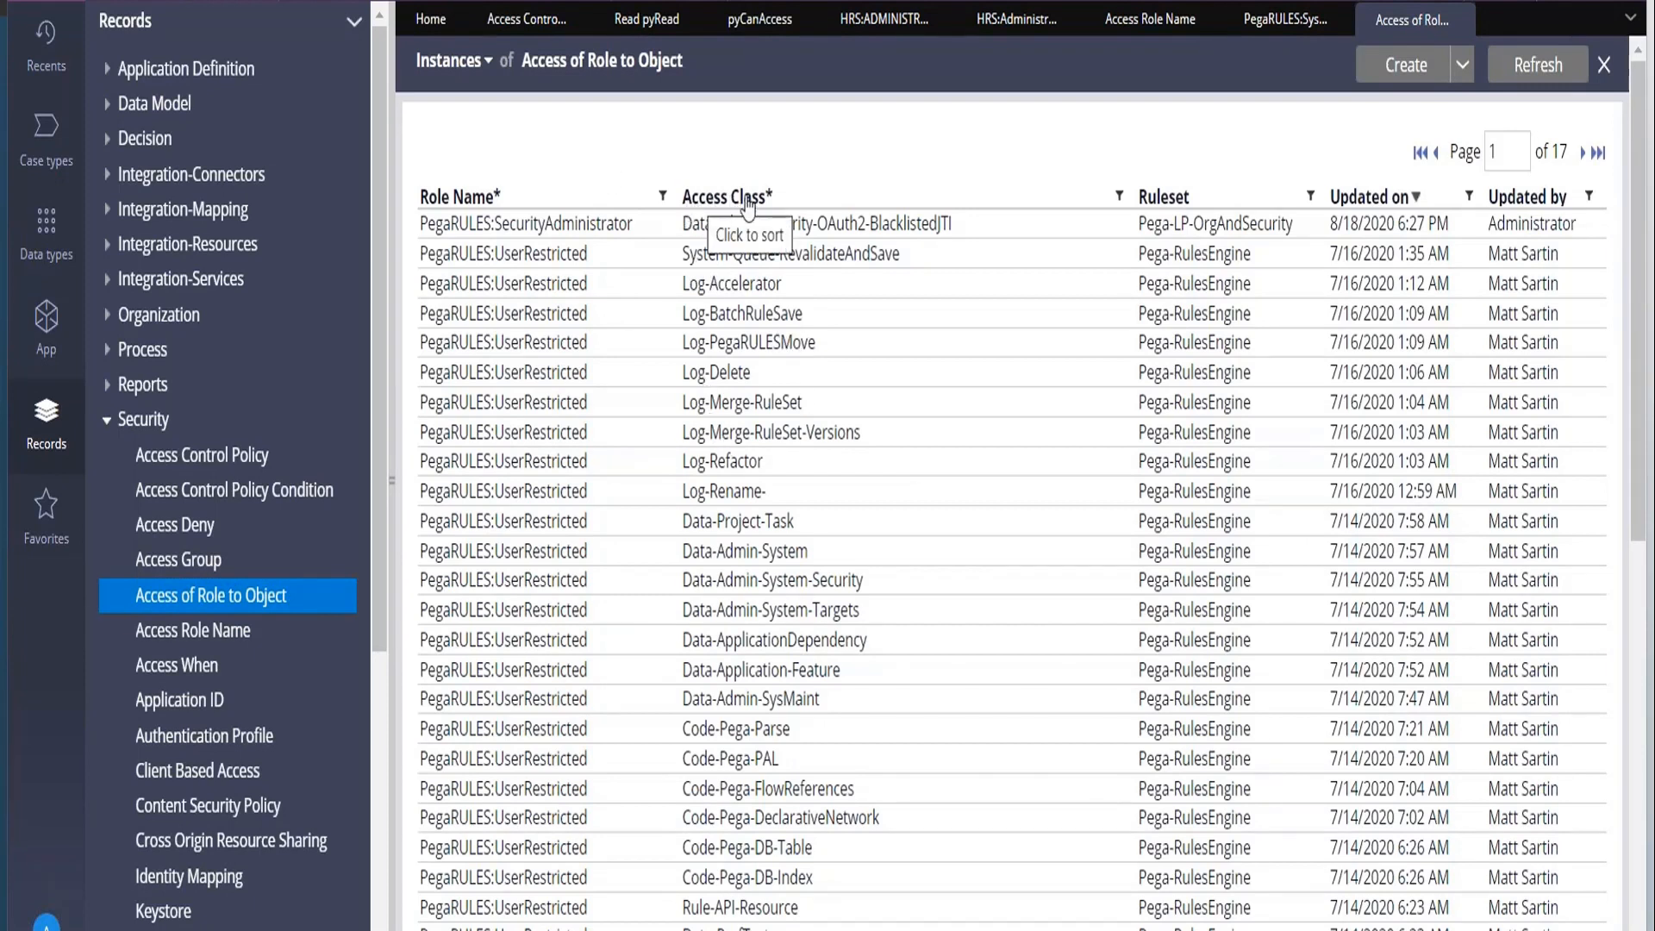
scroll(805, 414, down, 1)
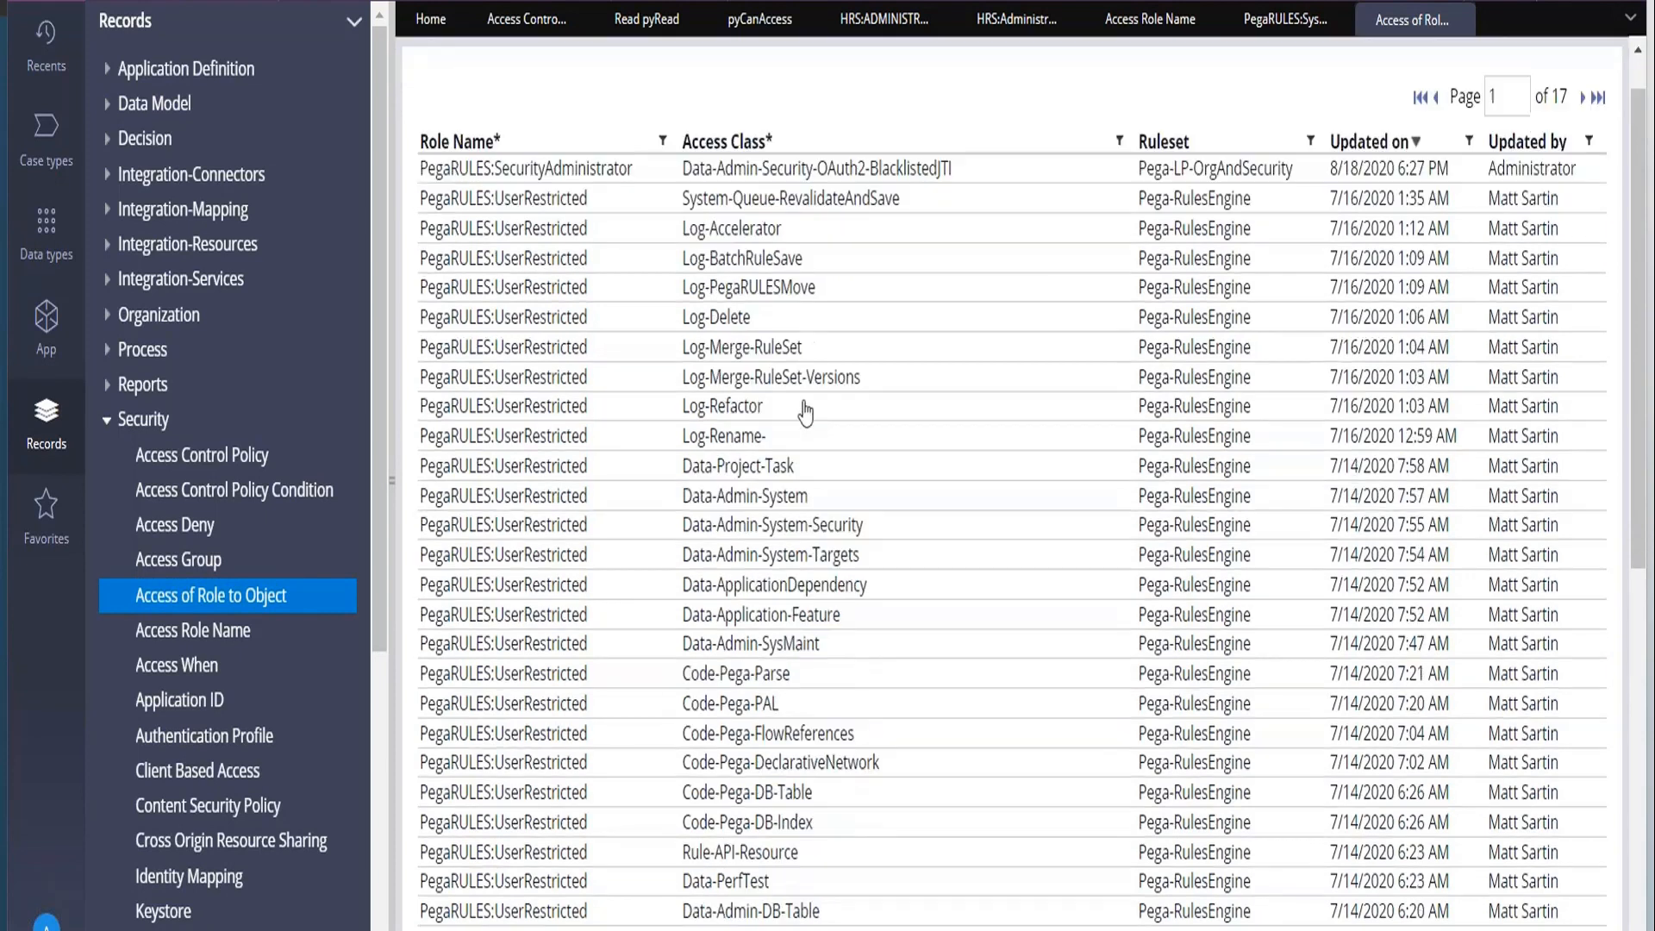
scroll(806, 413, down, 2)
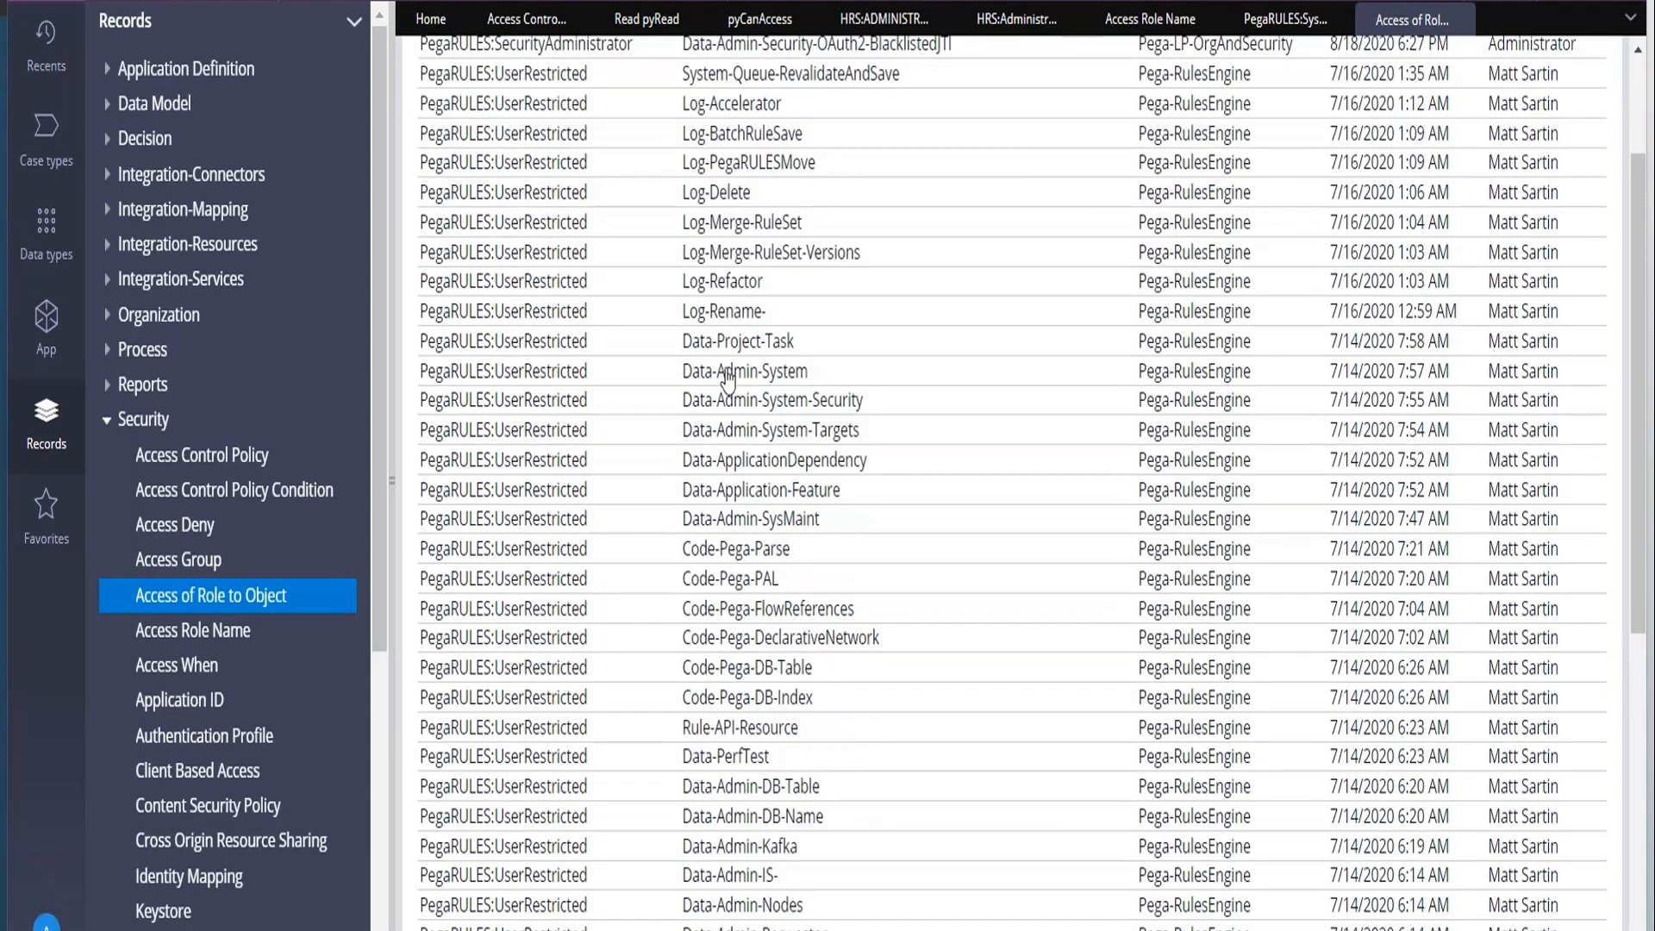
click(726, 372)
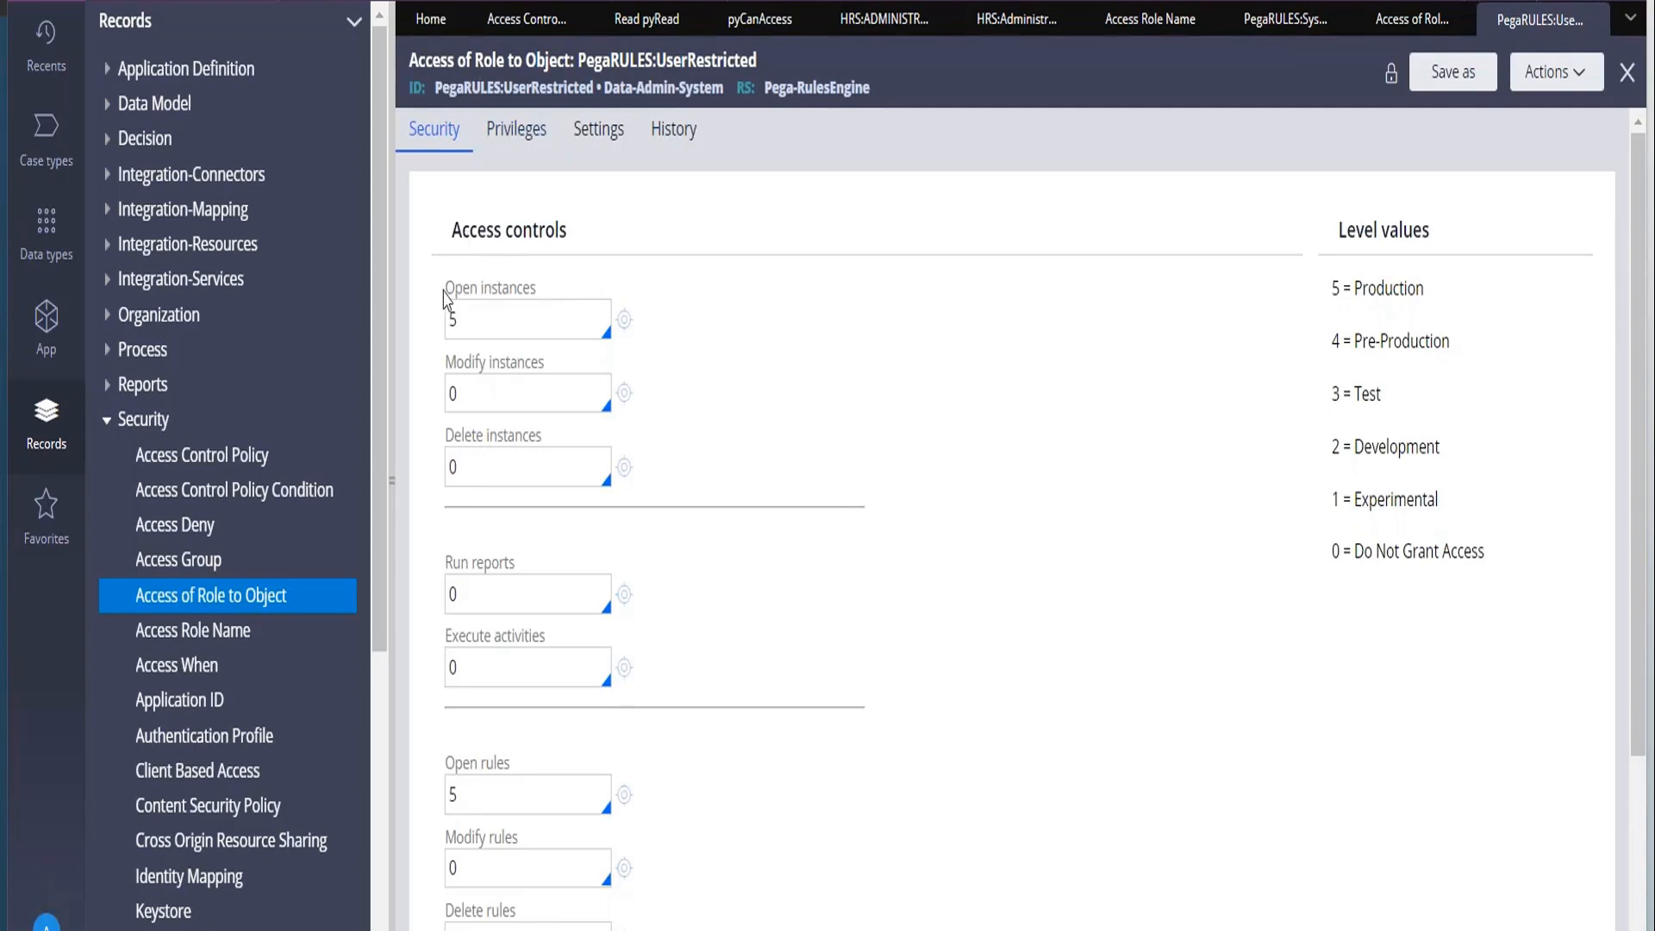
Review the UserRestricted record's access controls, level values and role name, and copy the class name Data-Admin-System from its ID.
drag(443, 292, 532, 299)
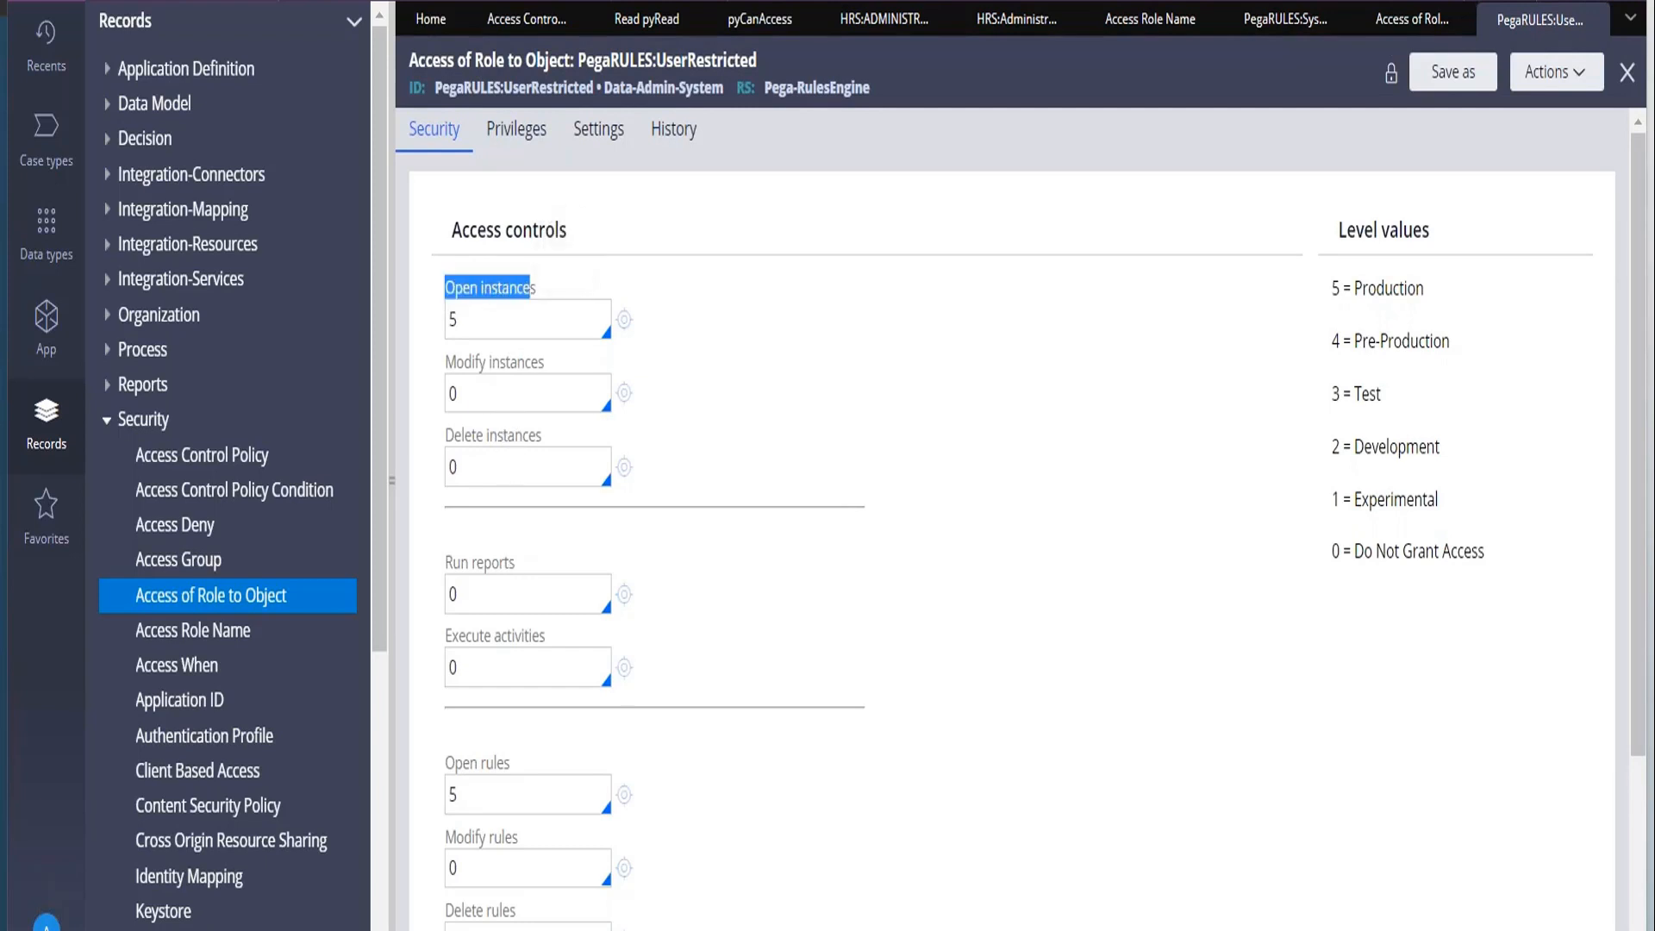
scroll(674, 748, down, 3)
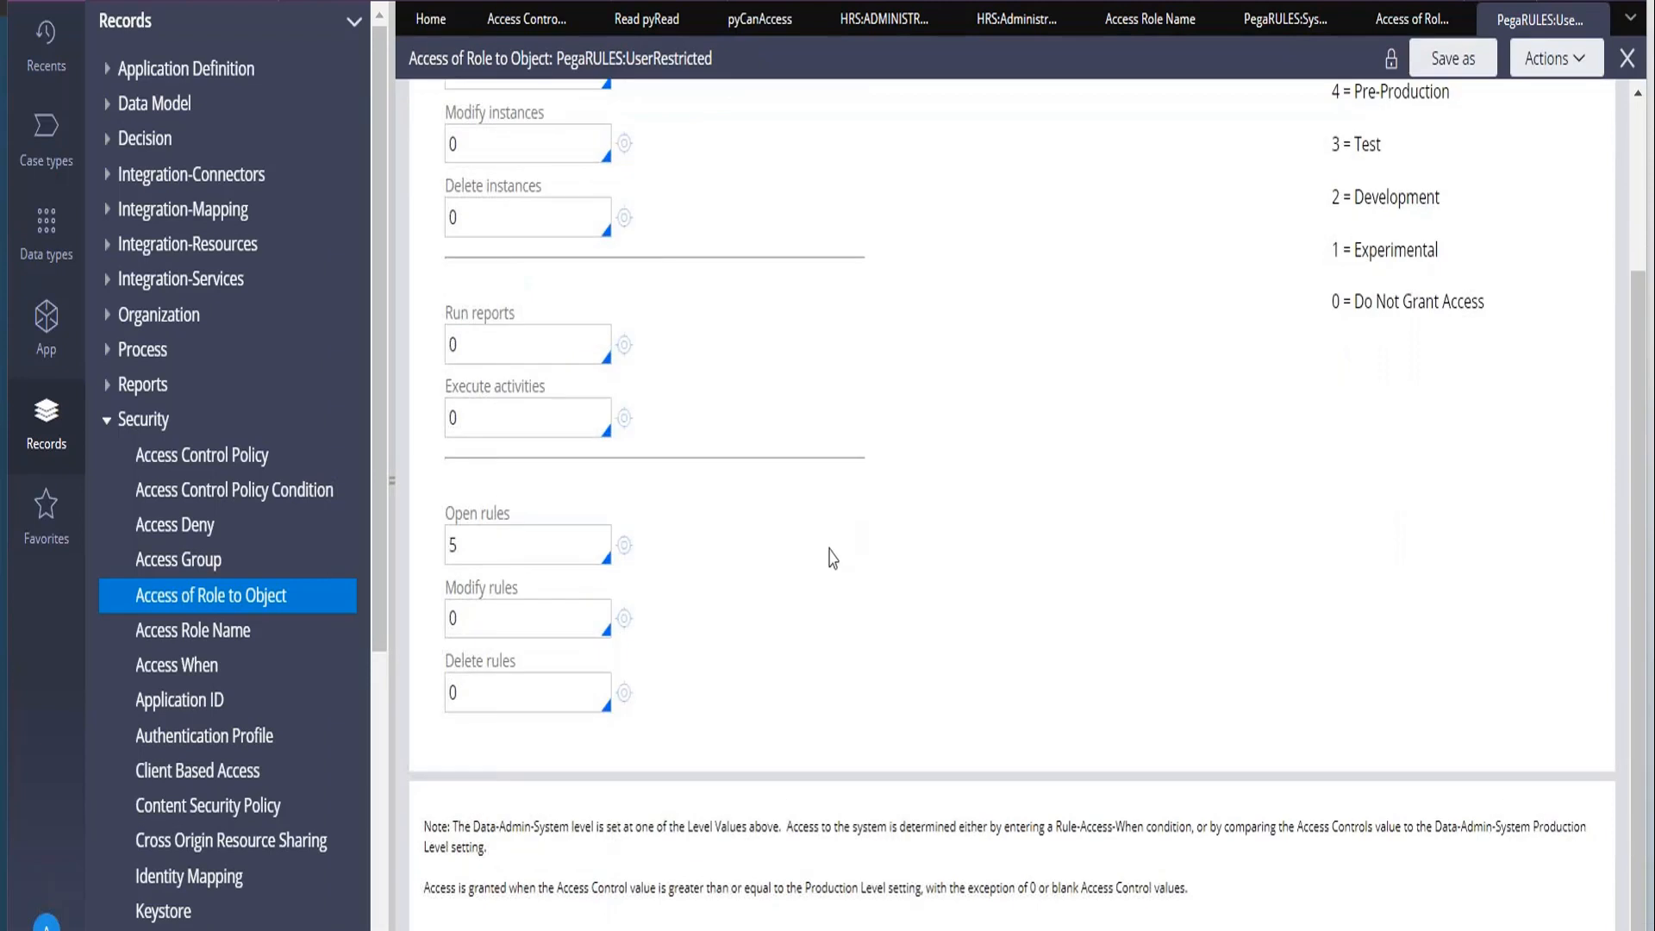
scroll(721, 576, up, 3)
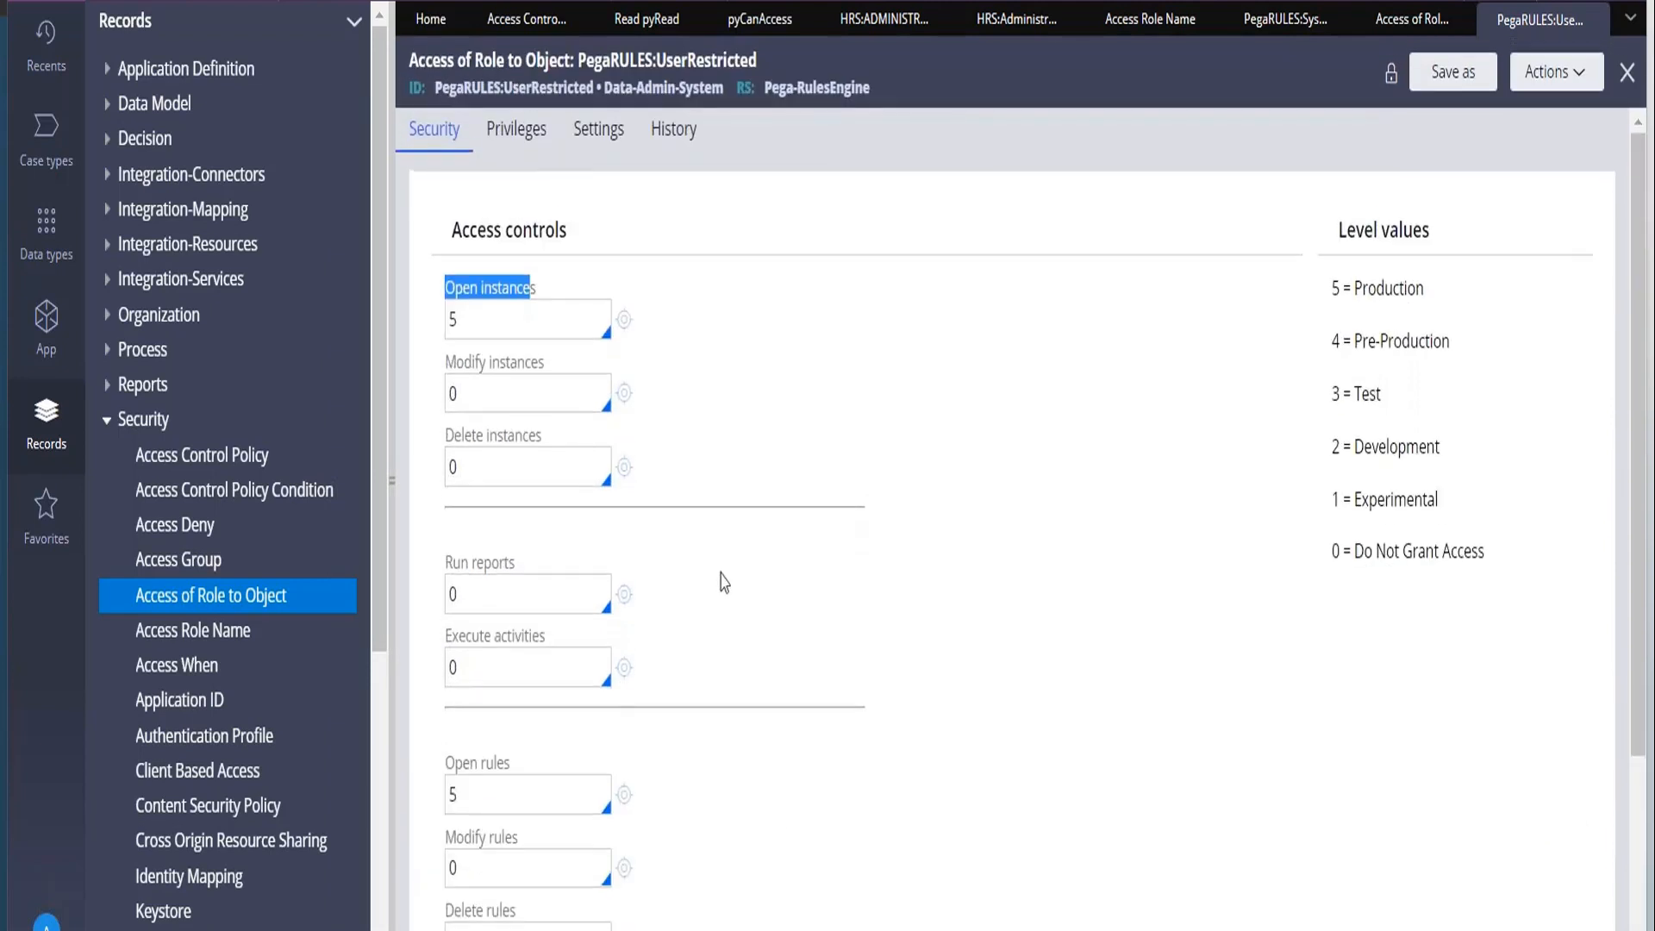
click(1494, 567)
drag(1495, 567, 1332, 289)
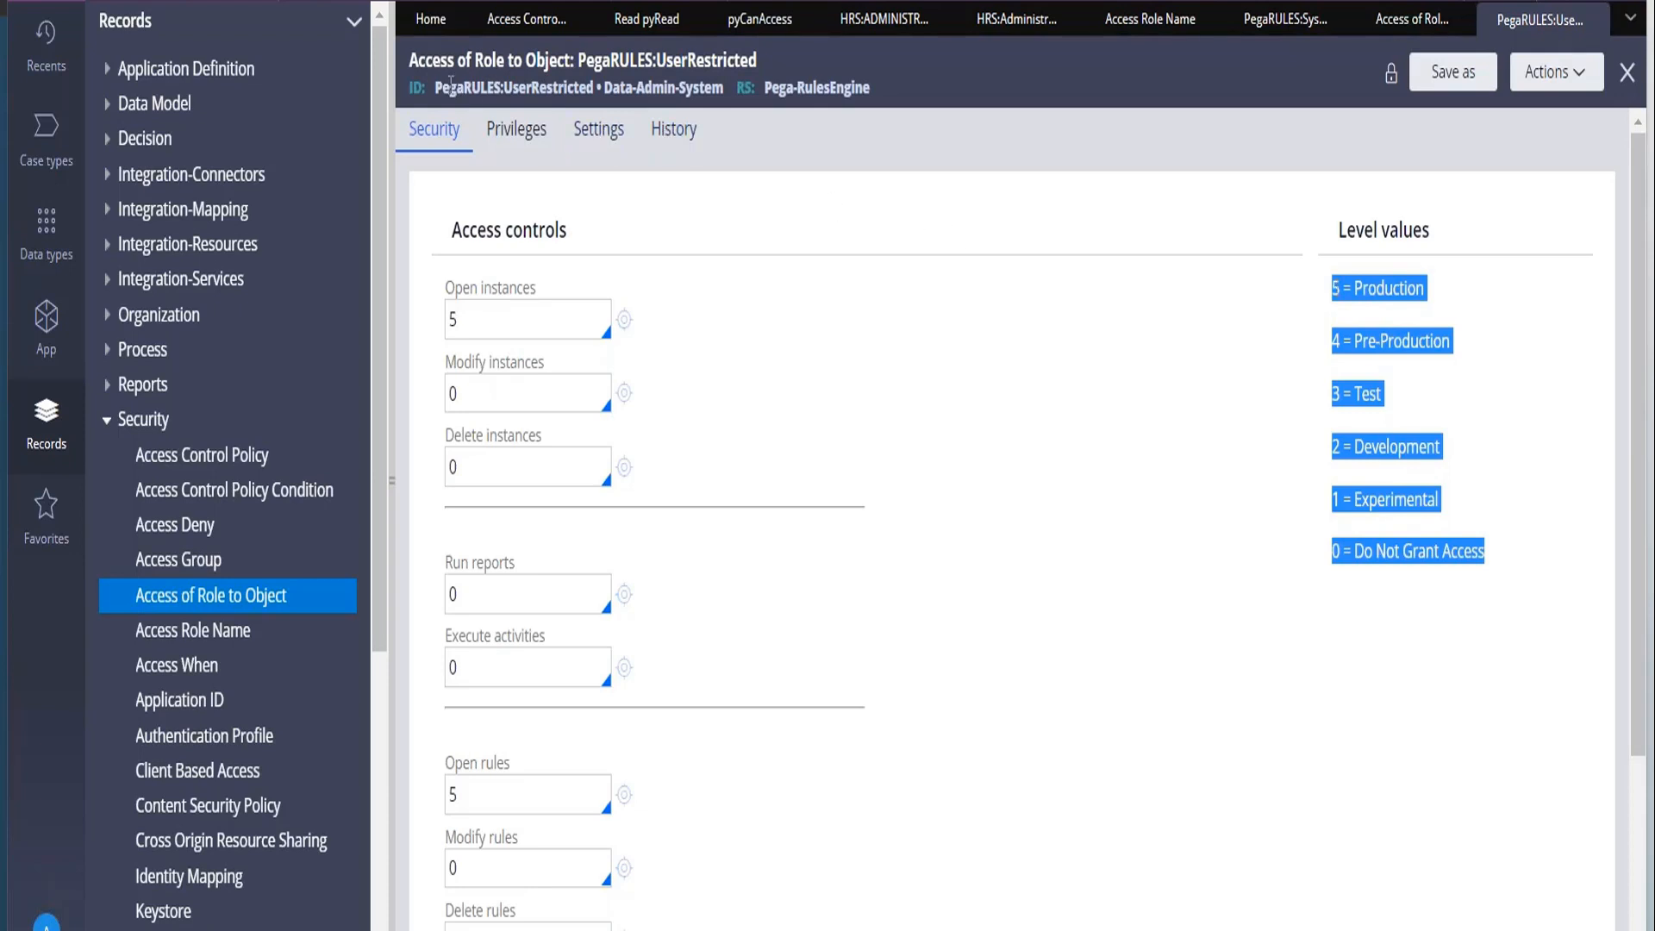
drag(438, 84, 595, 87)
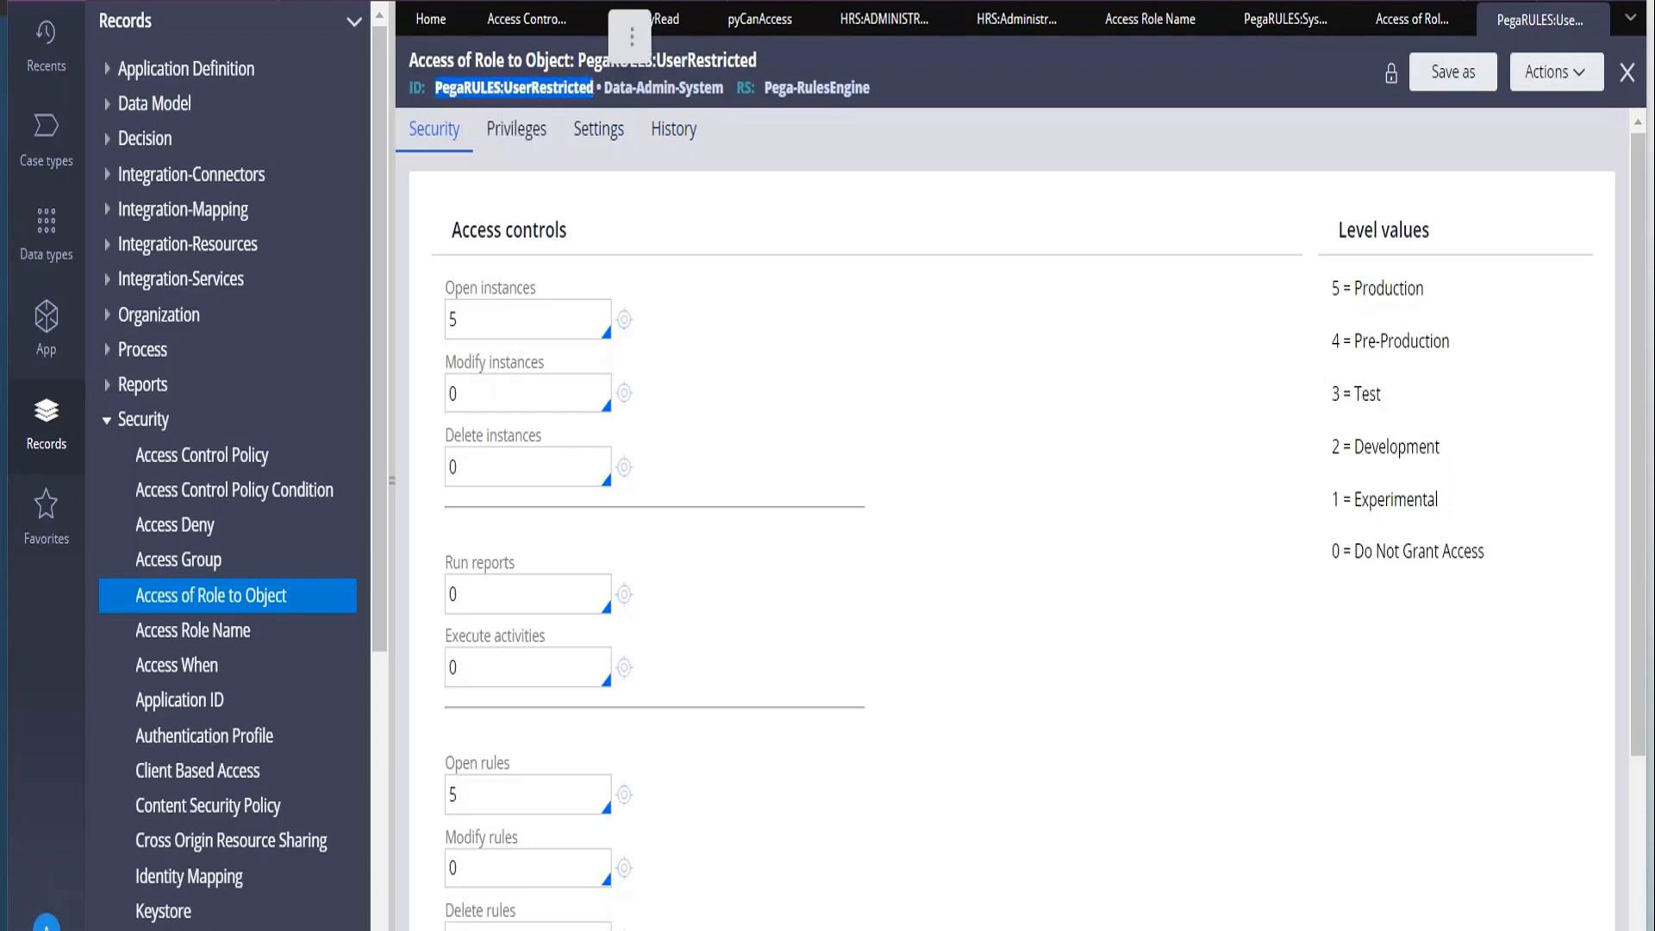
drag(605, 87, 725, 96)
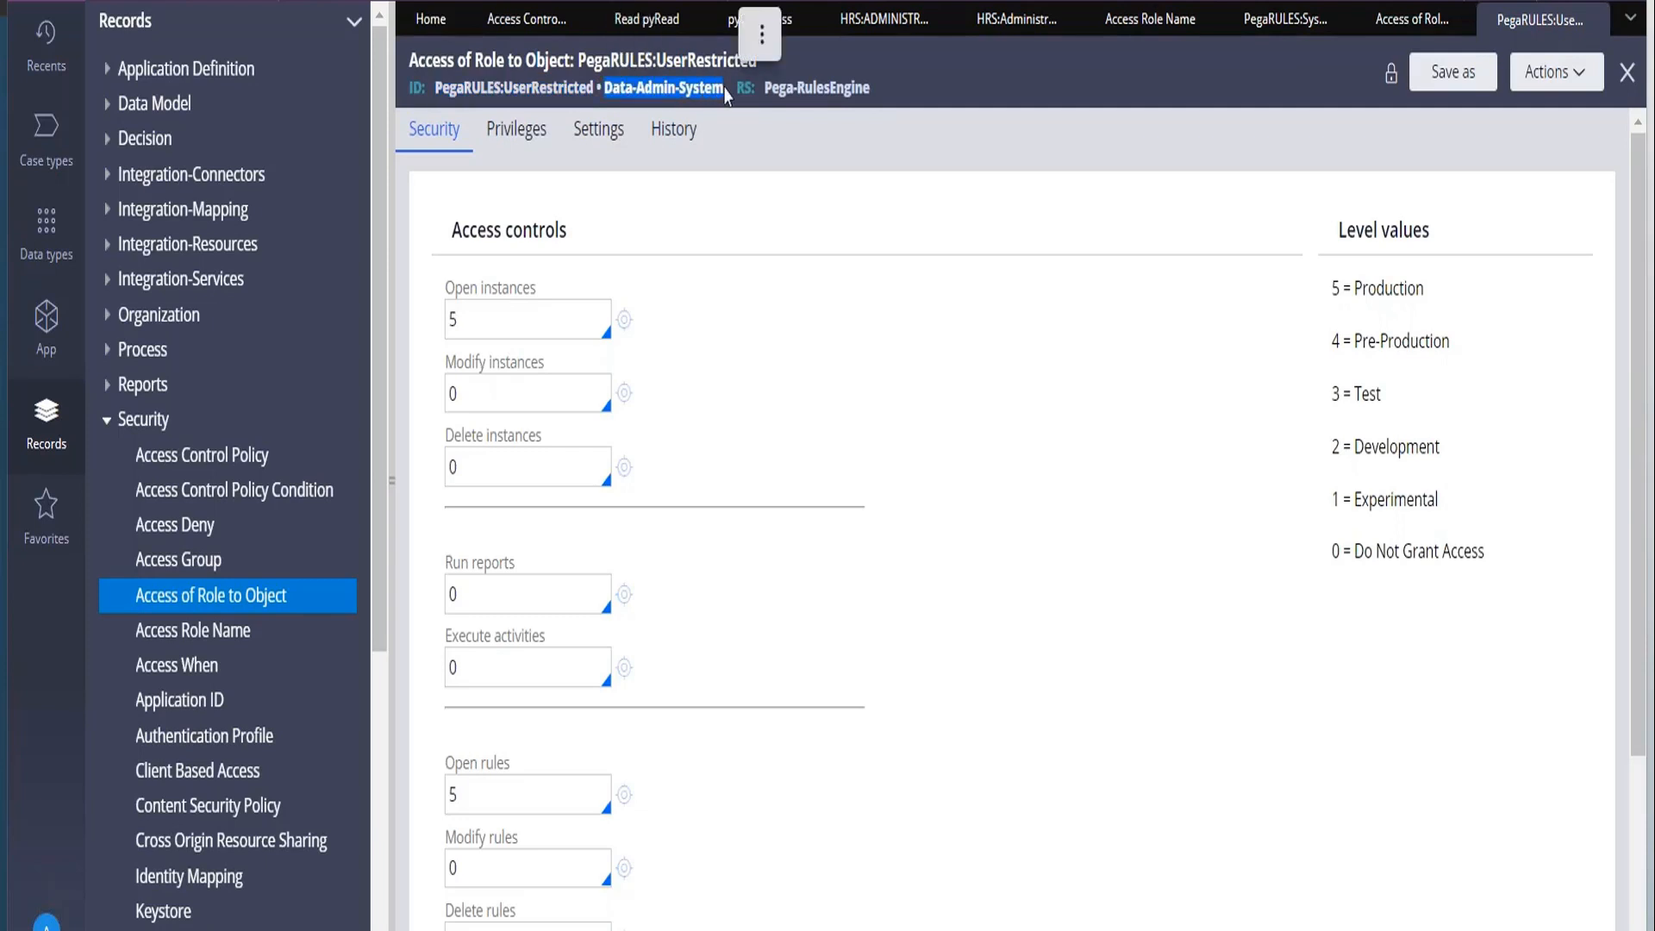
key(ctrl+c)
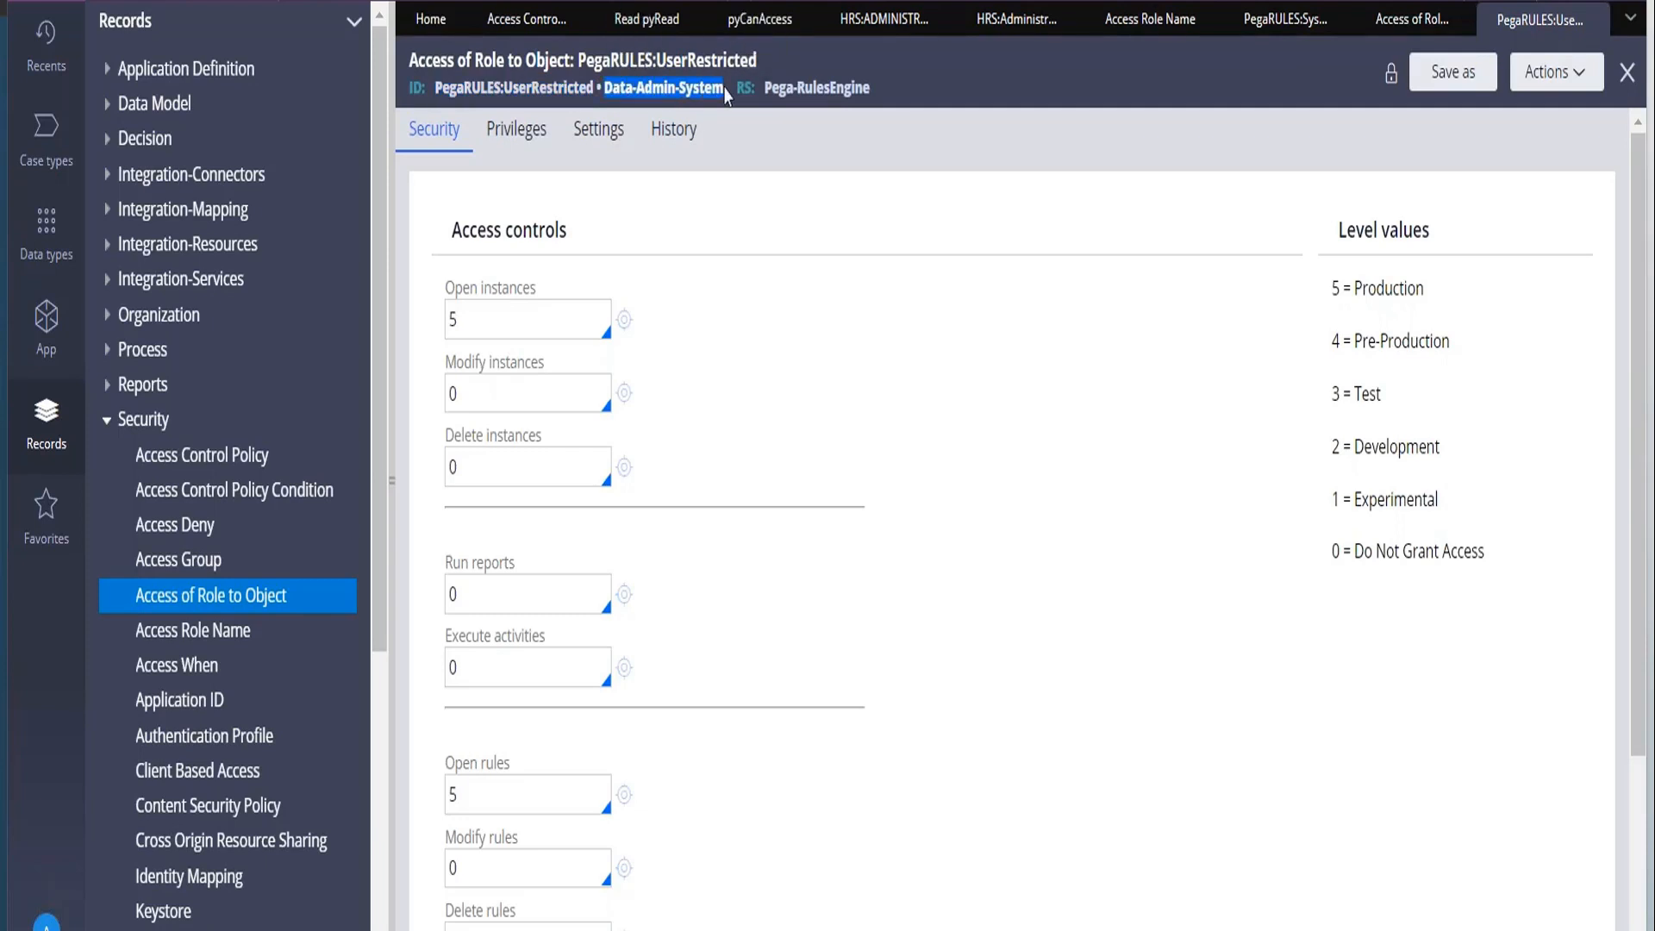
Switch to the Notepad notes and append "- Access Deny" to the "Access Role to Object - Class" line.
key(alt+Tab)
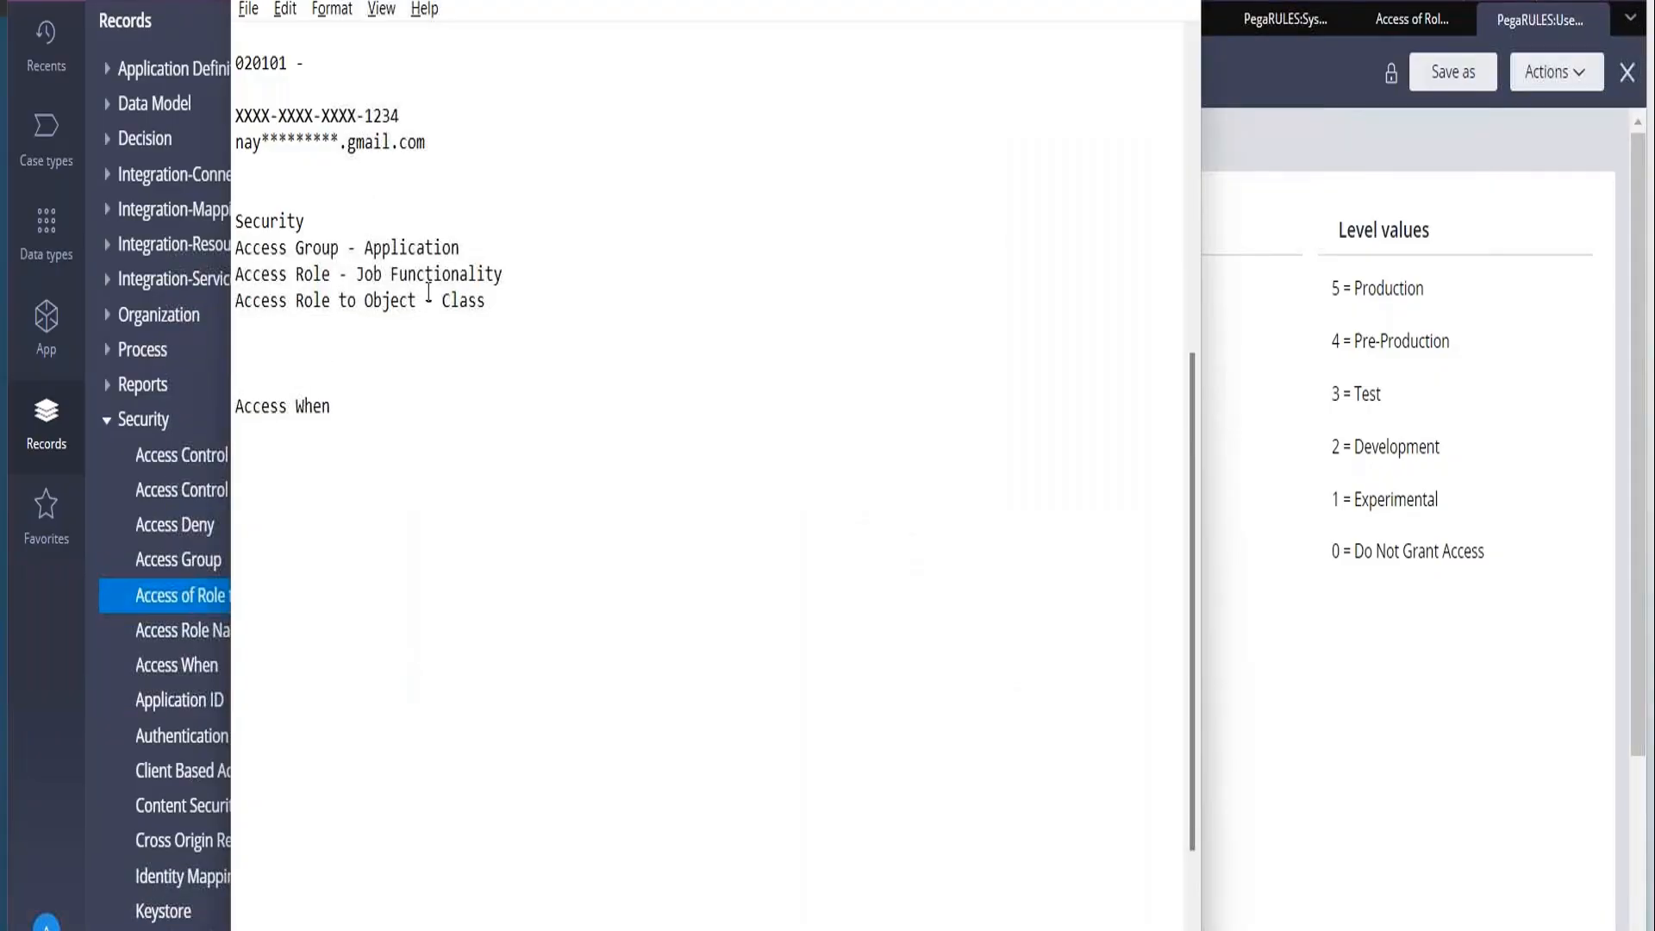
drag(488, 300, 227, 291)
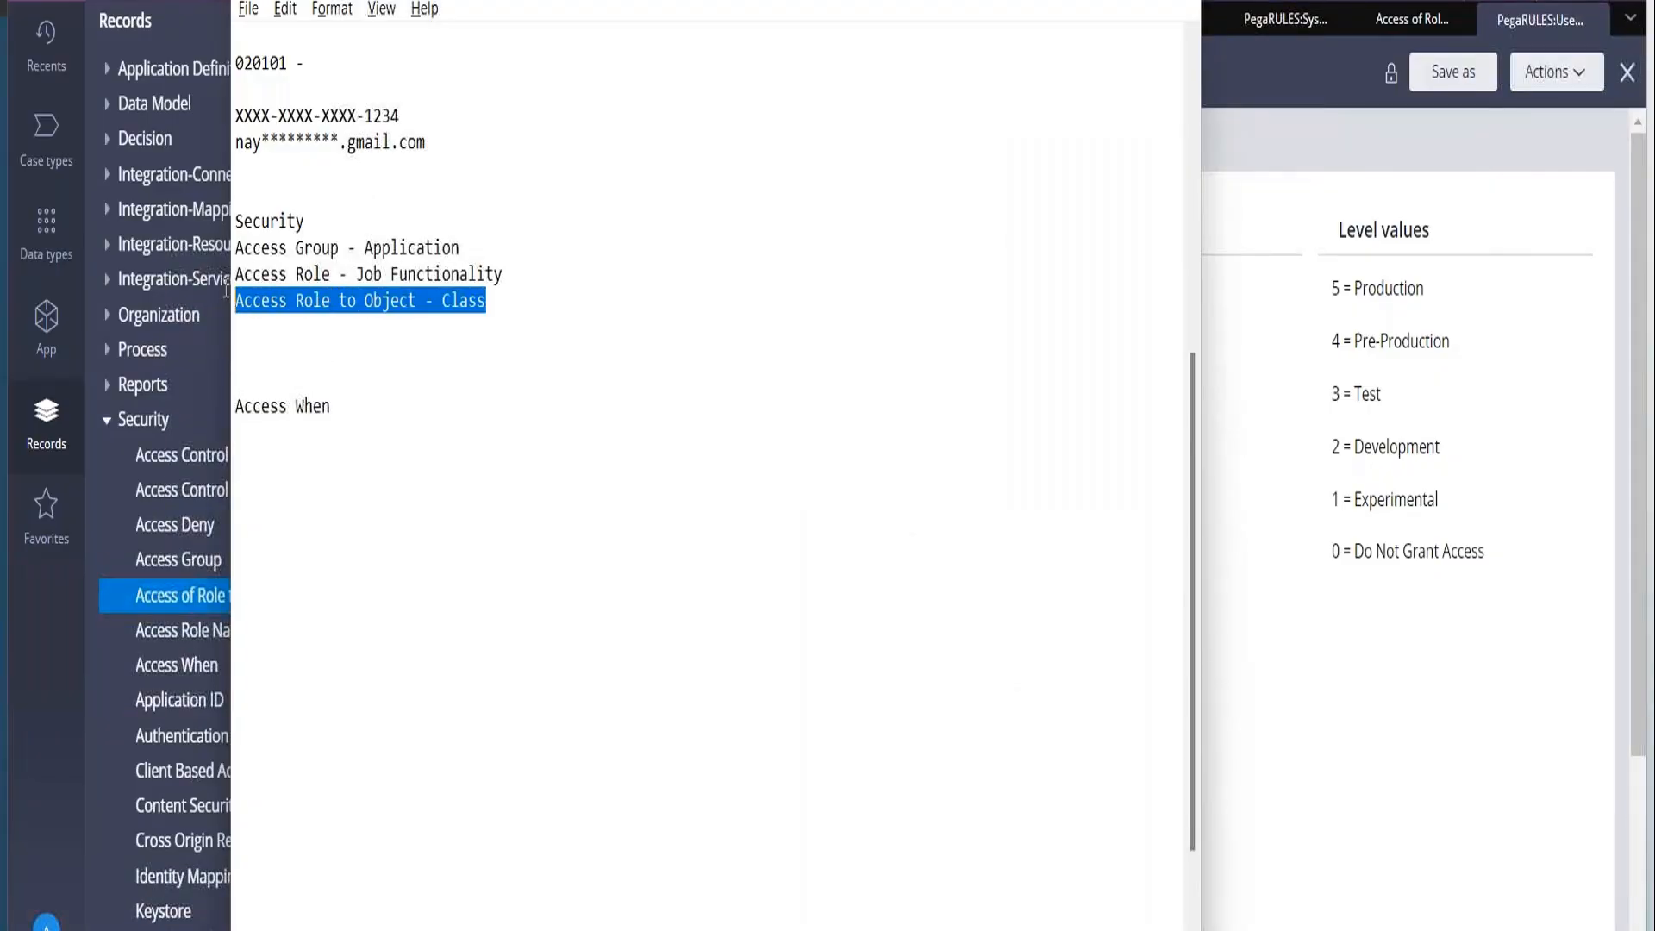
click(512, 321)
click(506, 307)
text(- Access Deny)
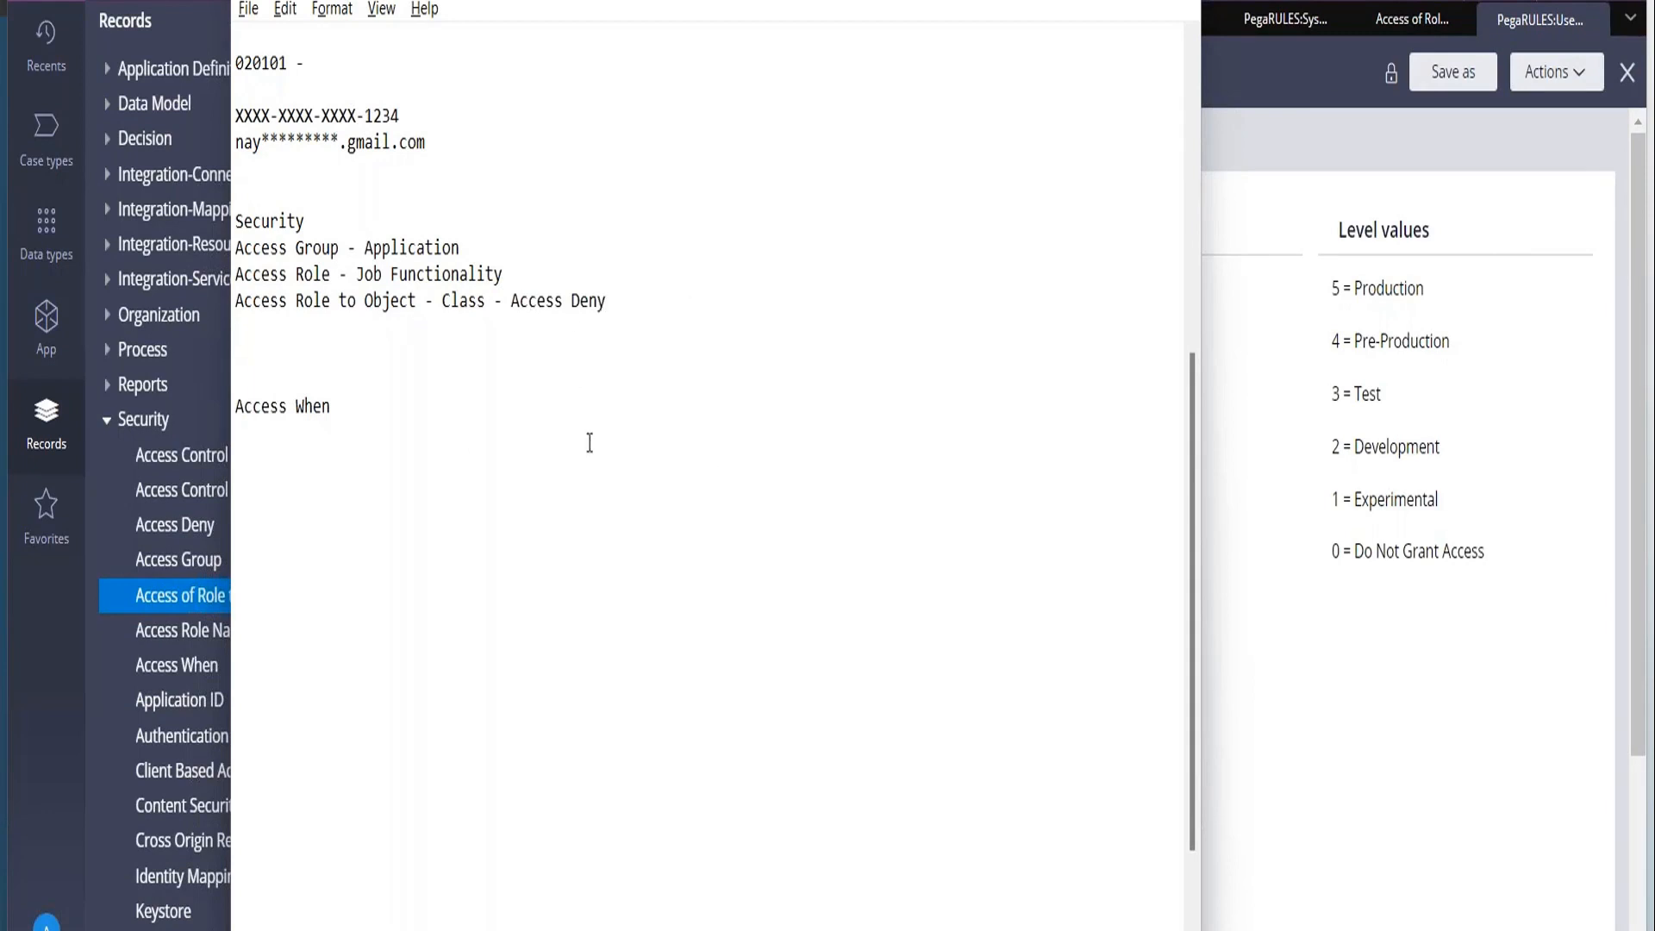
drag(237, 297, 438, 291)
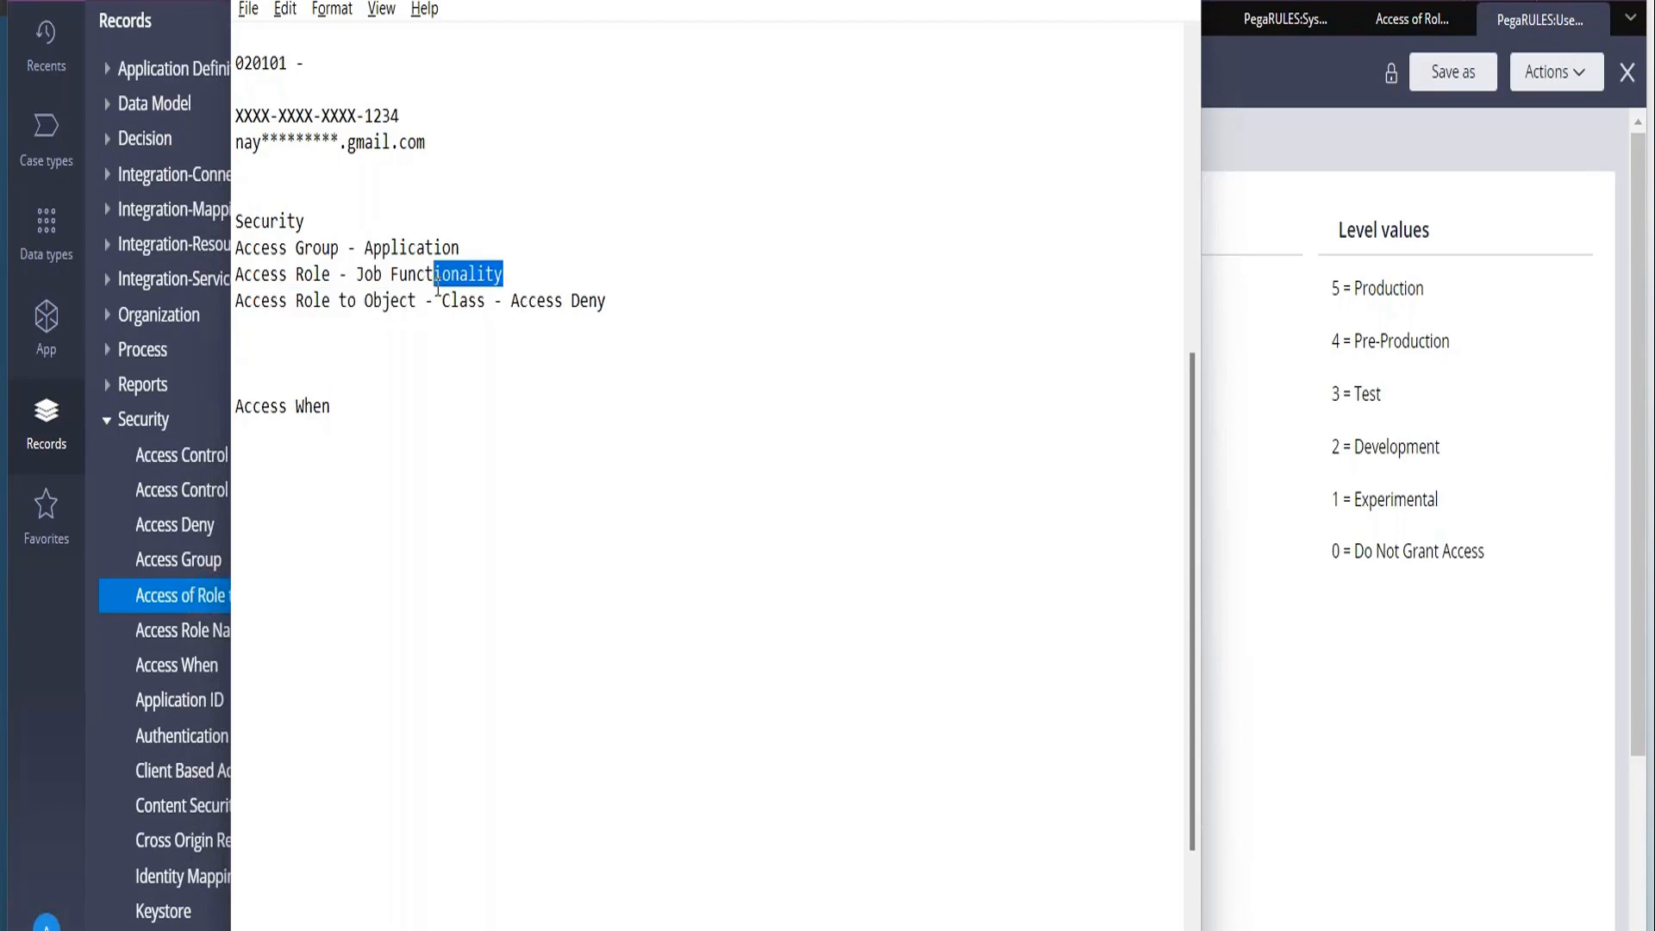
drag(238, 298, 628, 279)
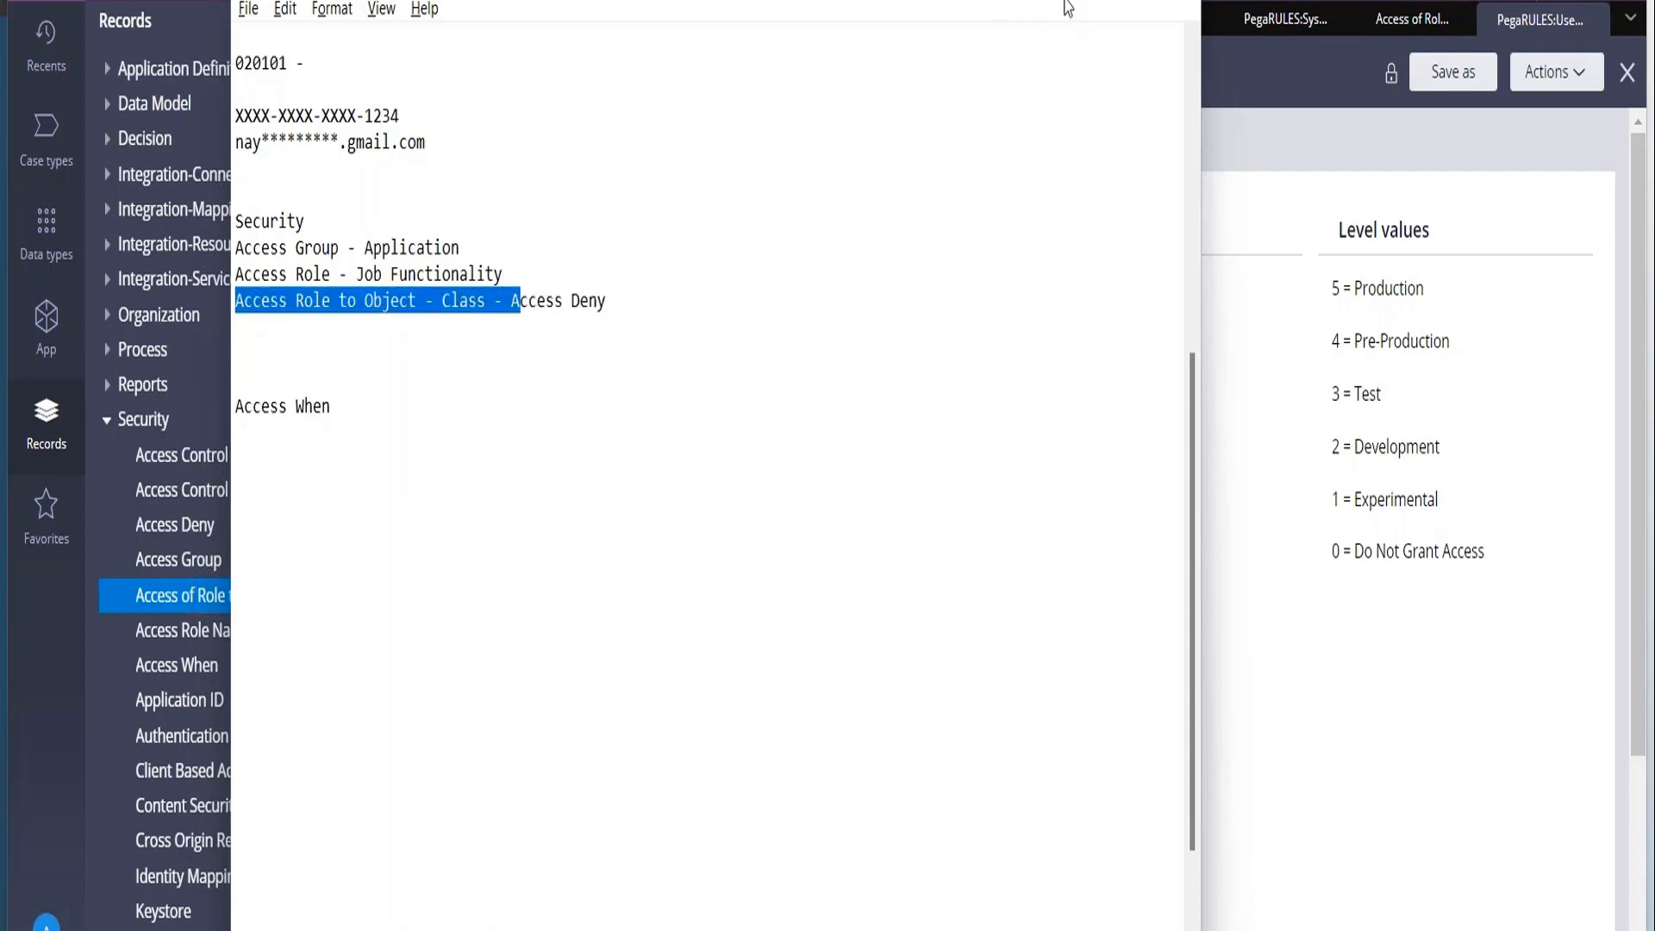
Back in Pega, open the PegaRULES:Guest-Maximum Access Deny record and compare its level 0 definition with that of the PegaRULES:UserRestricted record.
click(176, 524)
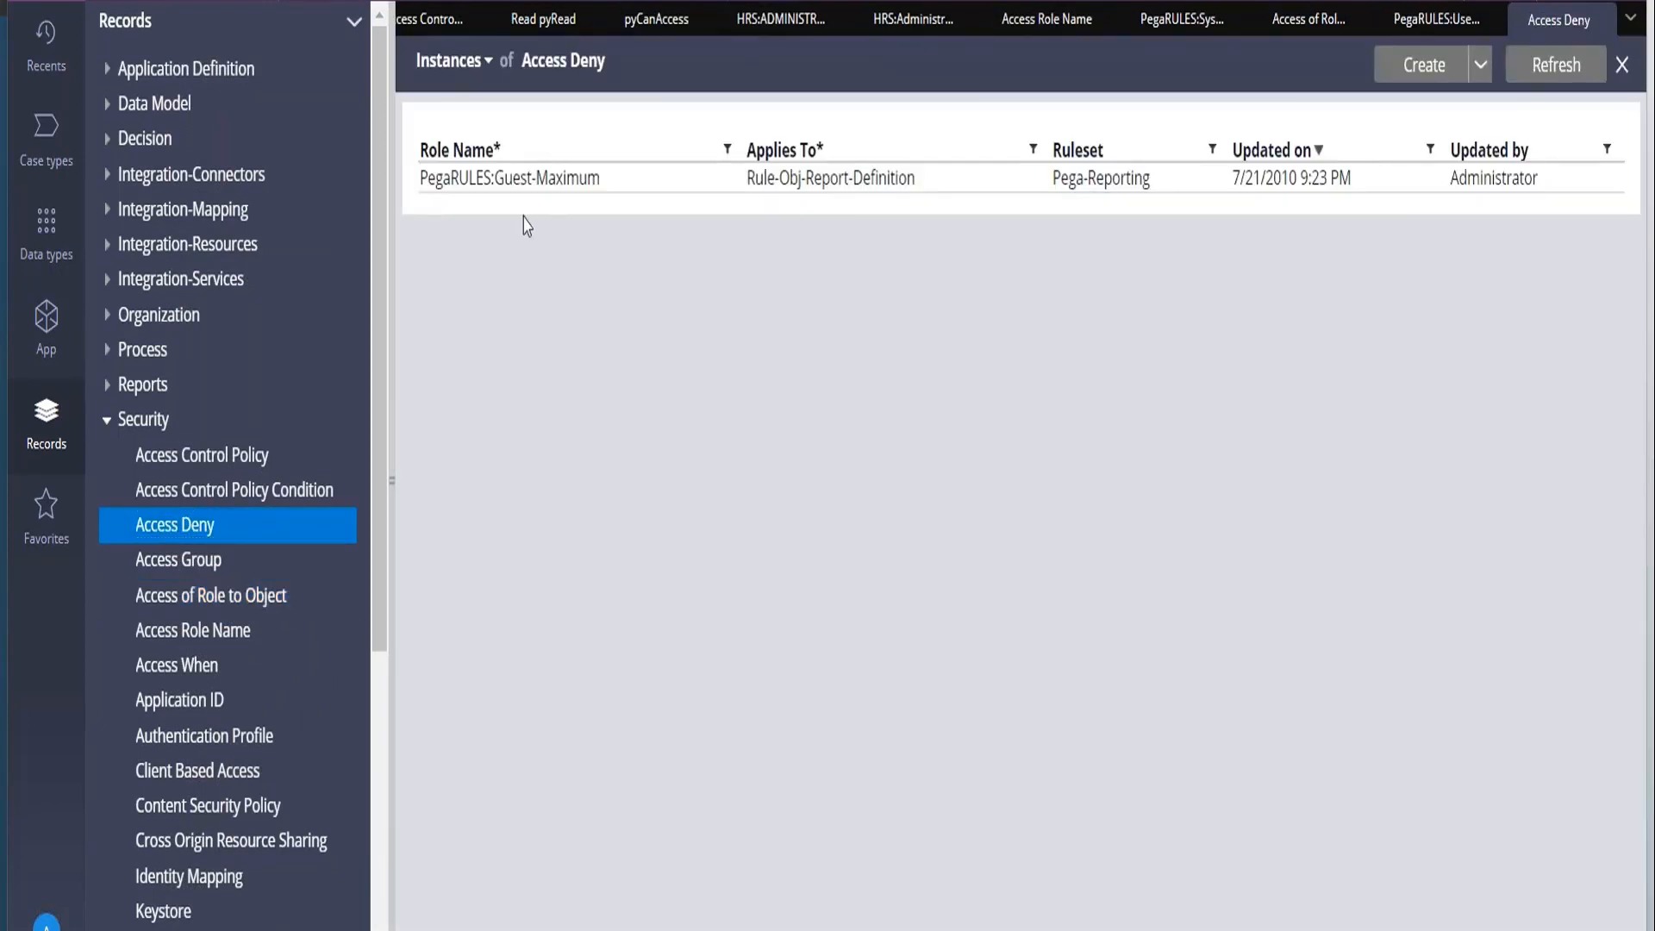
click(558, 182)
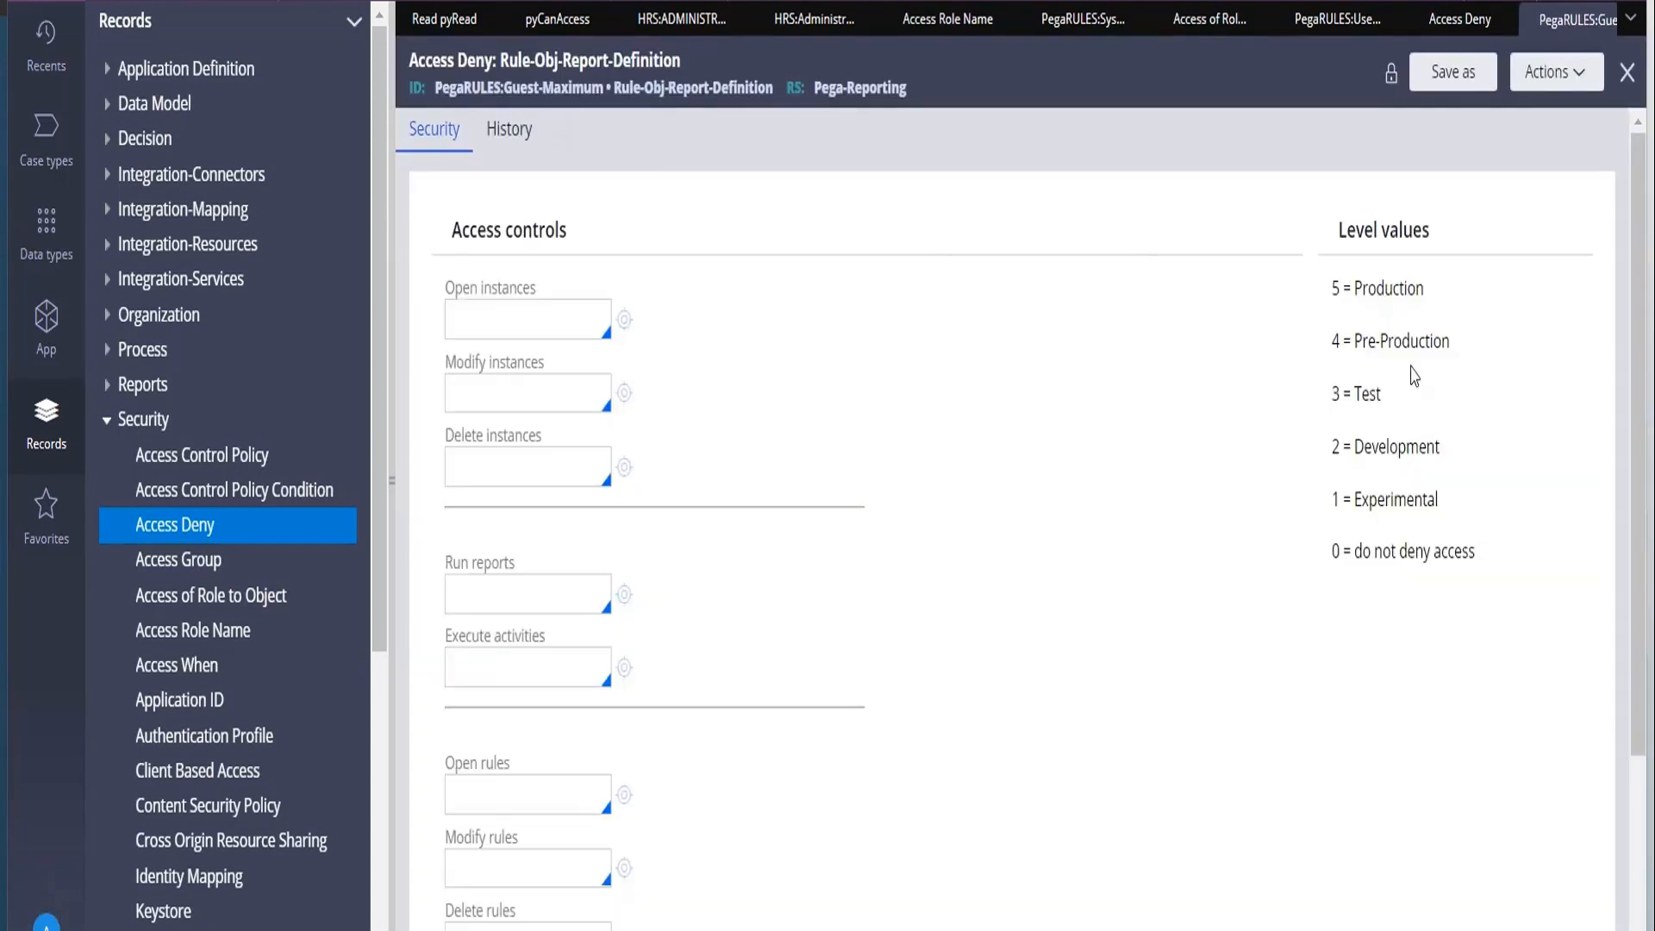
drag(1332, 547, 1474, 538)
click(1474, 538)
click(1328, 39)
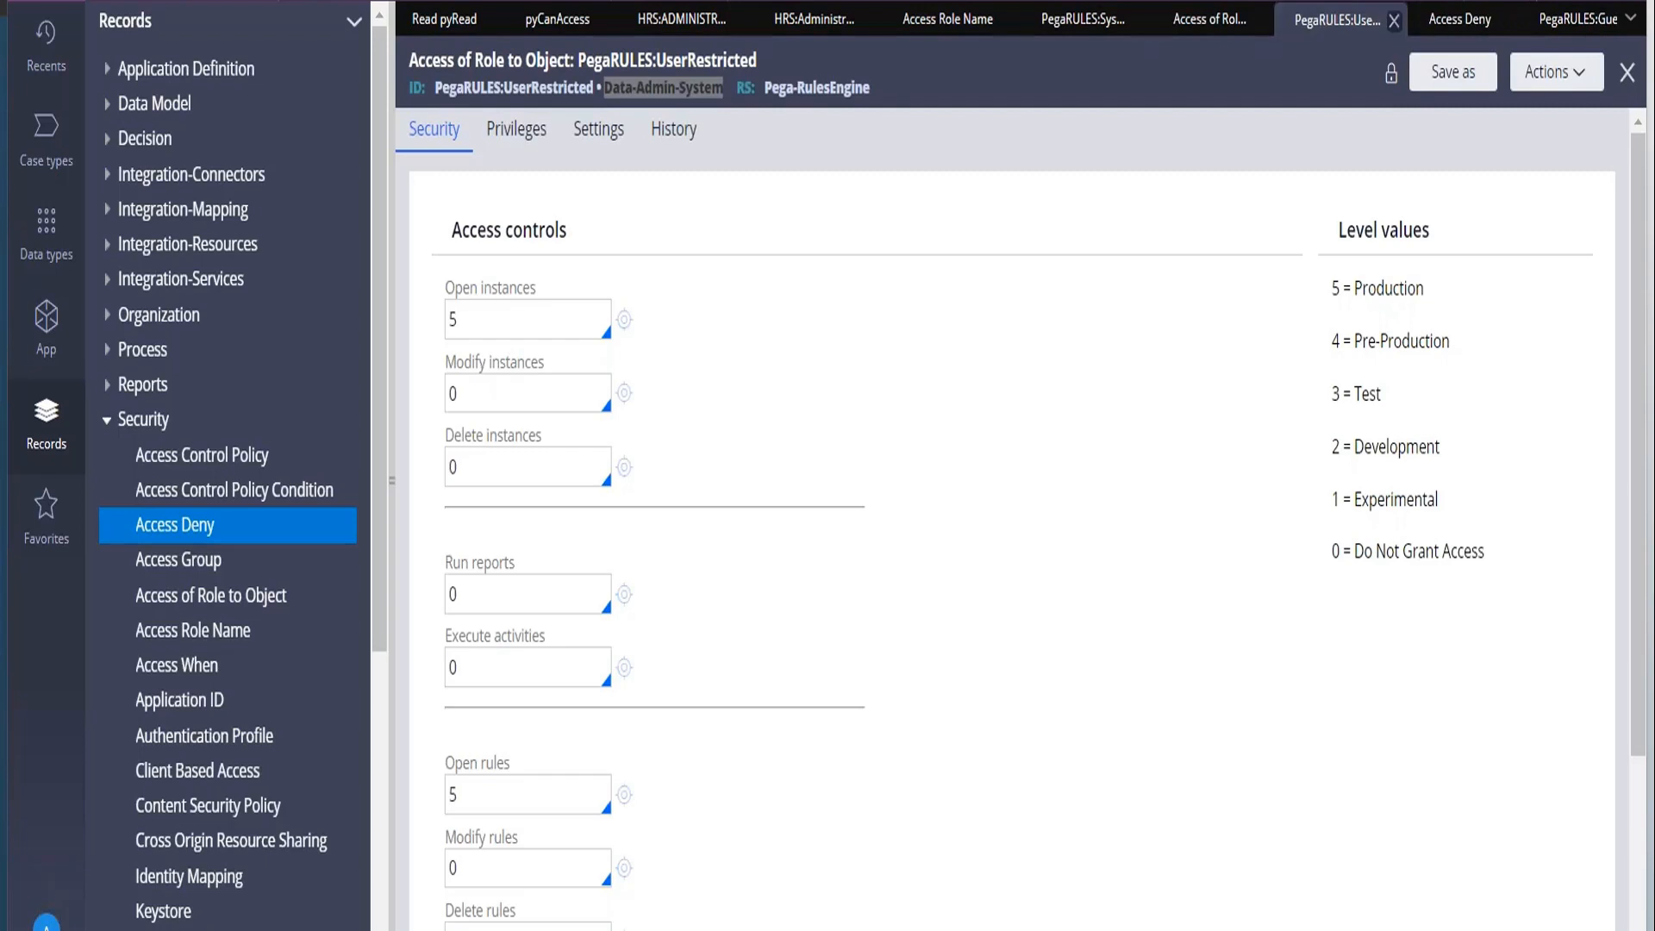
drag(1333, 552, 1581, 550)
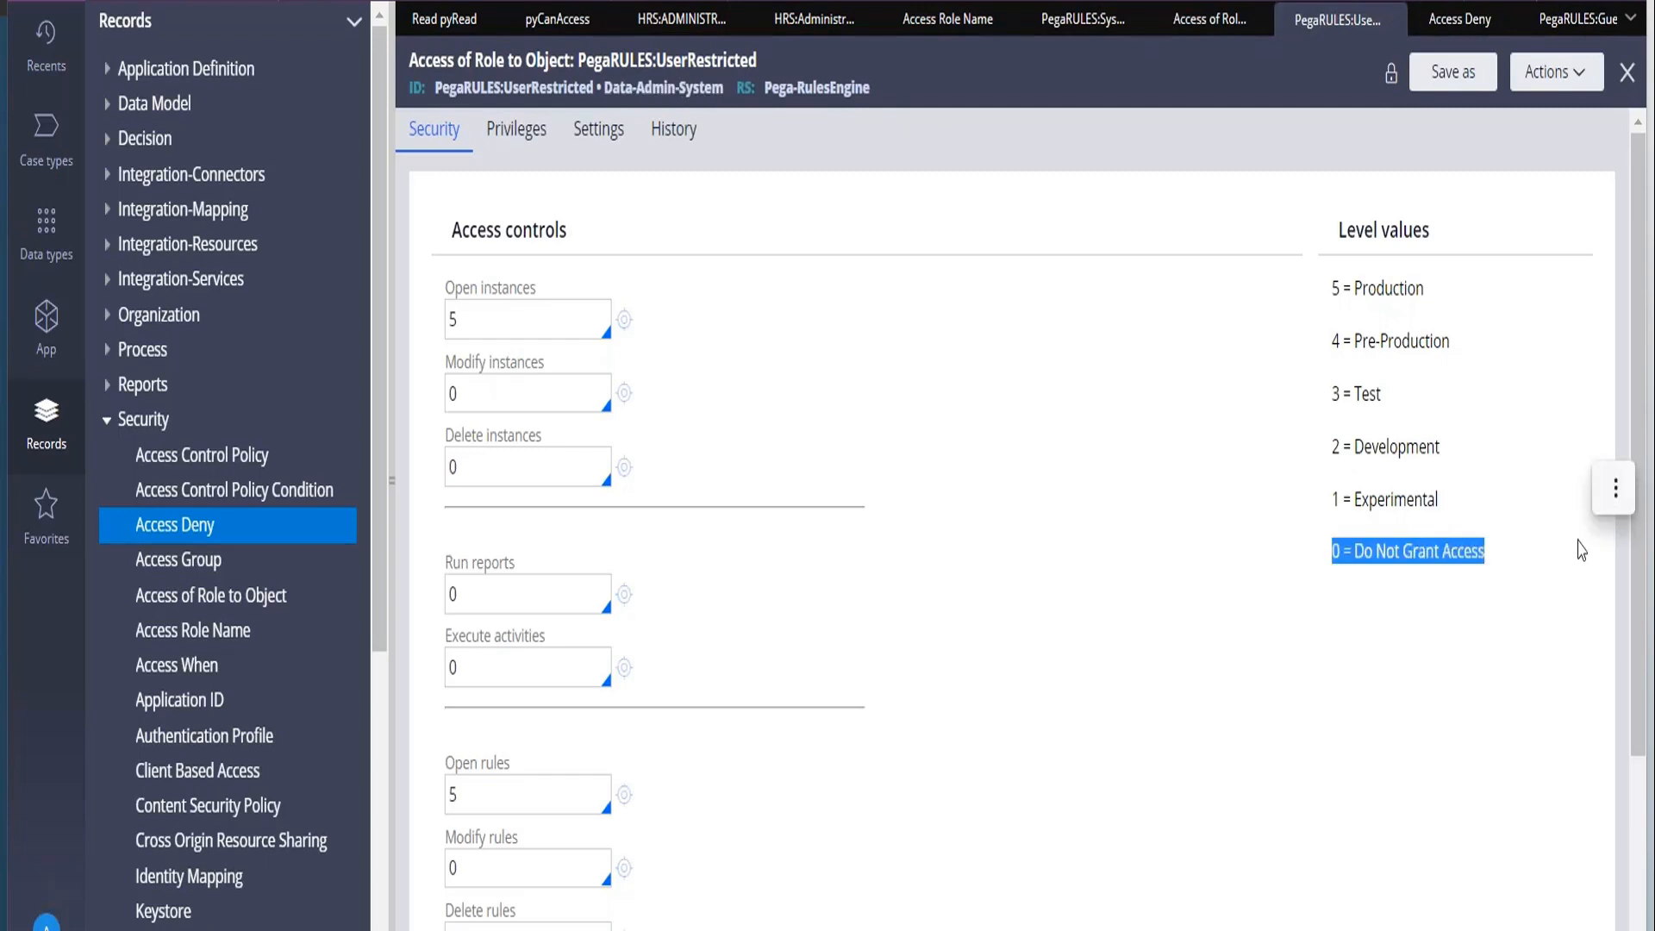